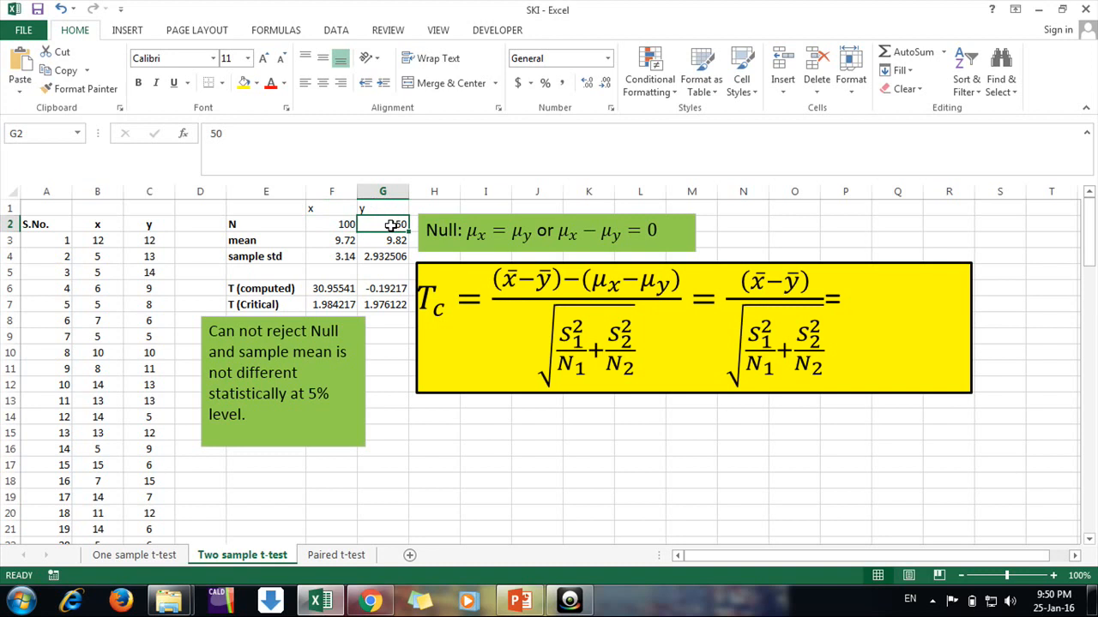
Examine the sample size, mean and sample standard deviation of x and y in F2:G4, including their formulas.
left_click(333, 244)
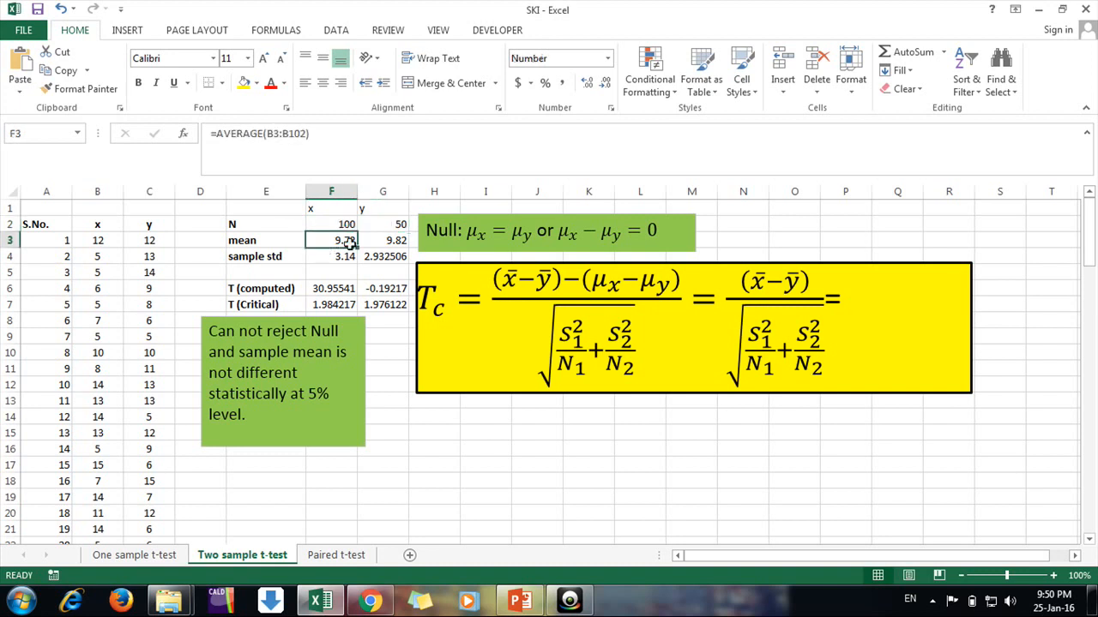
left_click(386, 240)
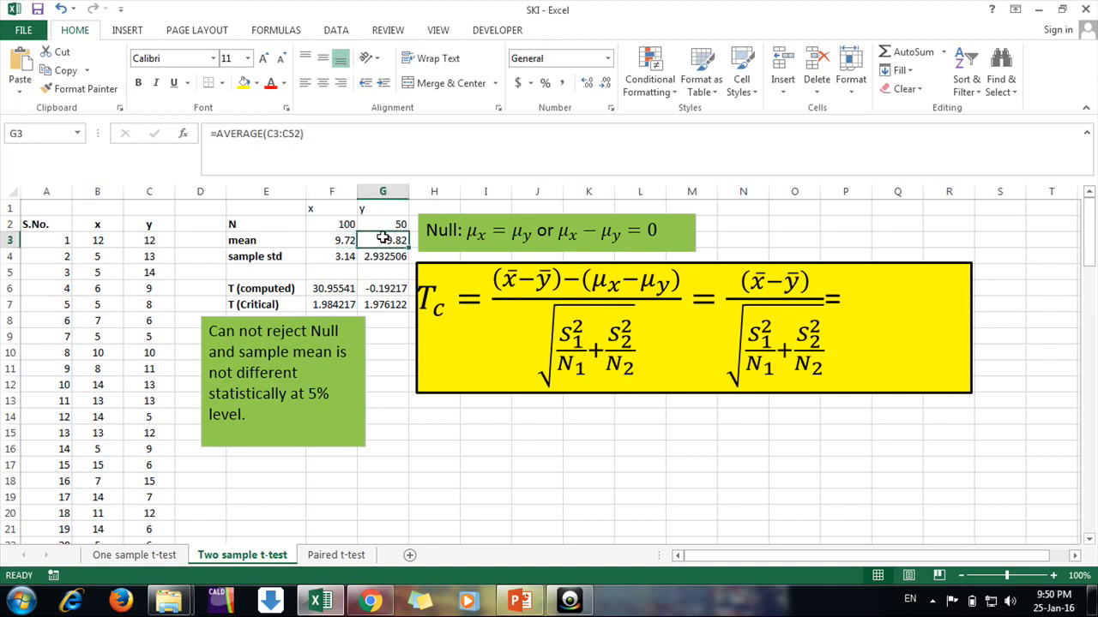
left_click(283, 255)
left_click(331, 257)
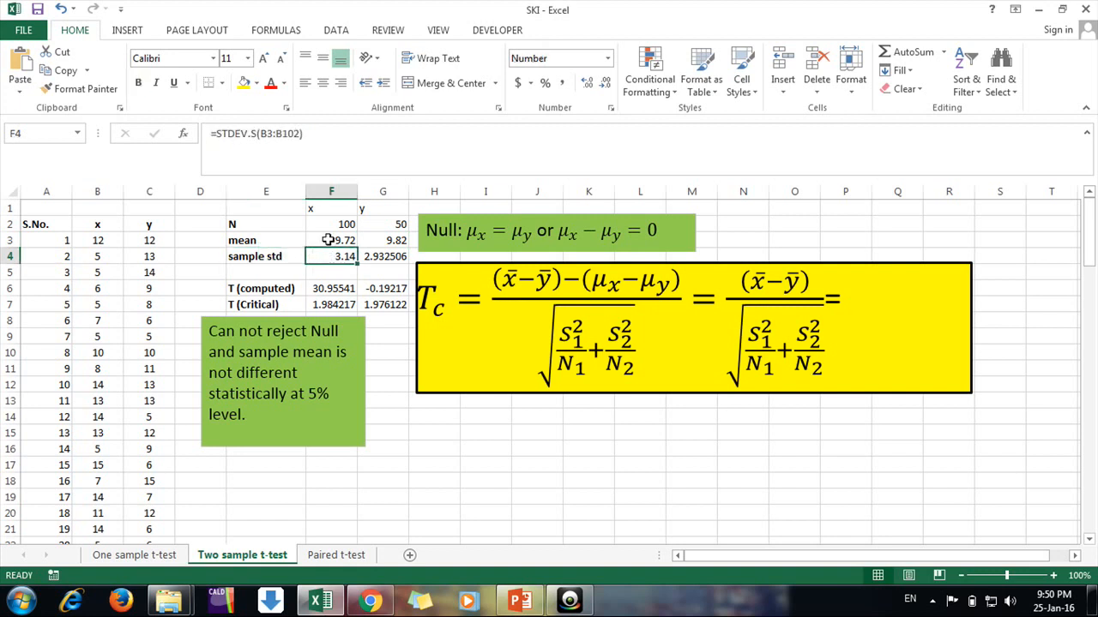
left_click(377, 257)
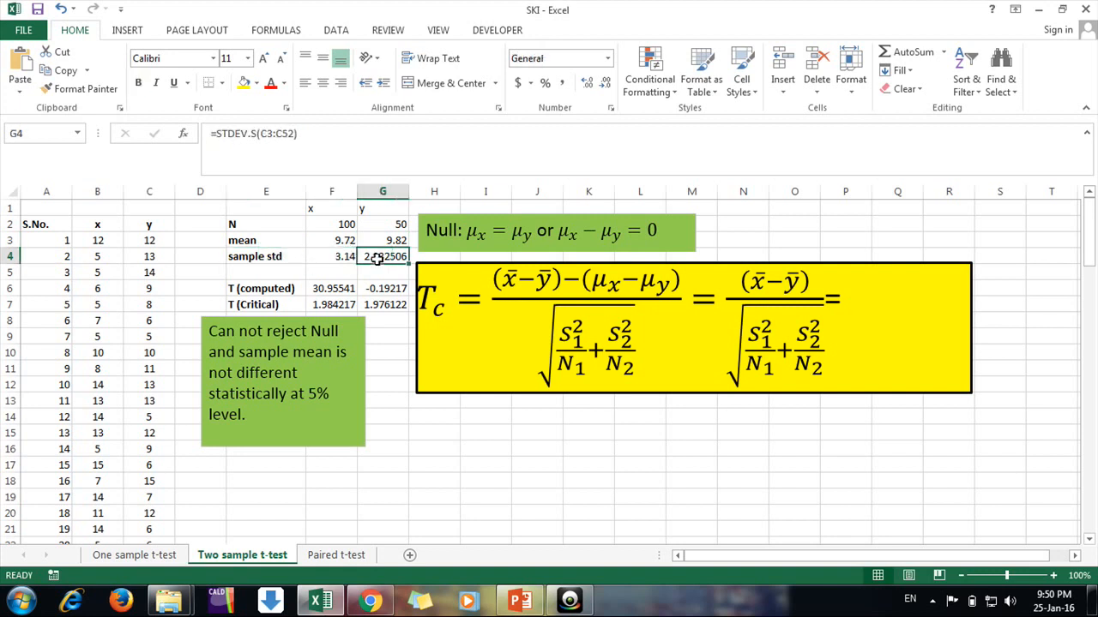
left_click(335, 224)
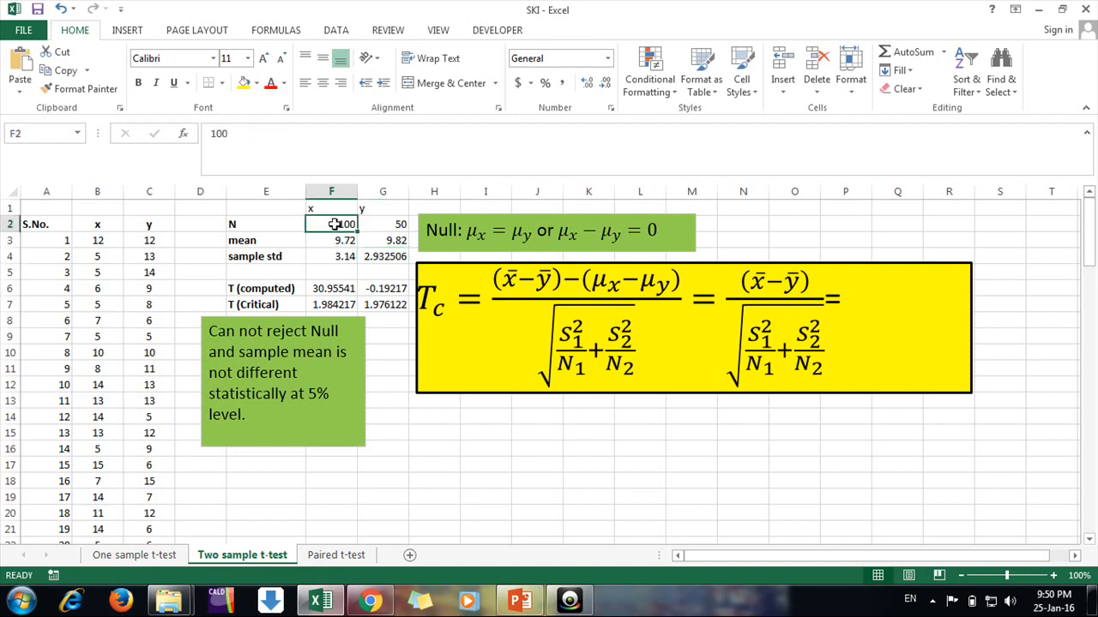
left_click(394, 224)
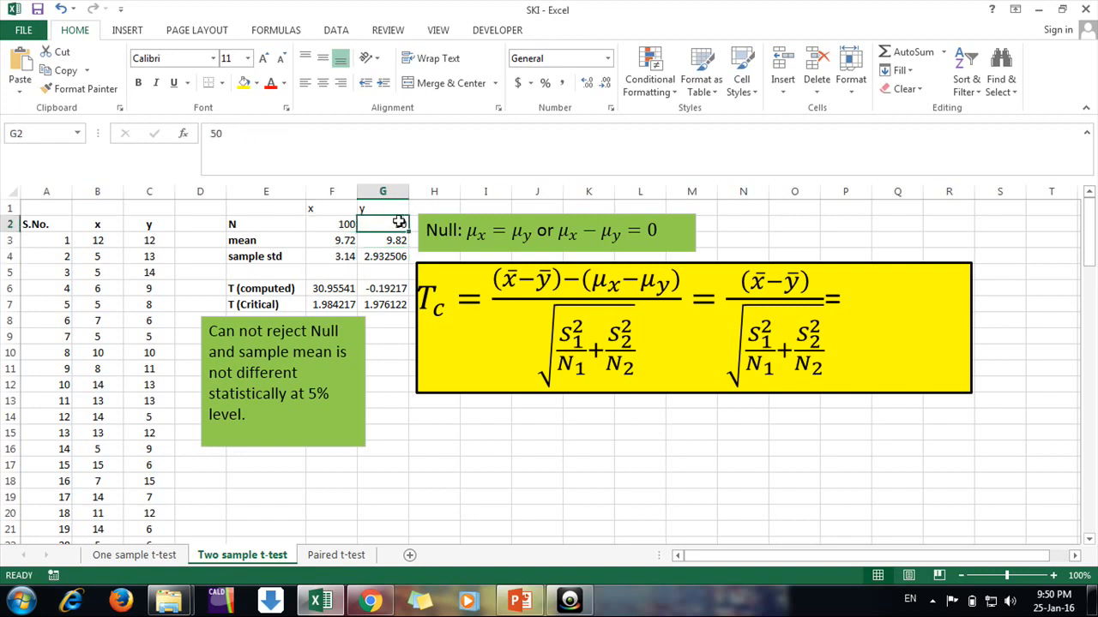
left_click(335, 242)
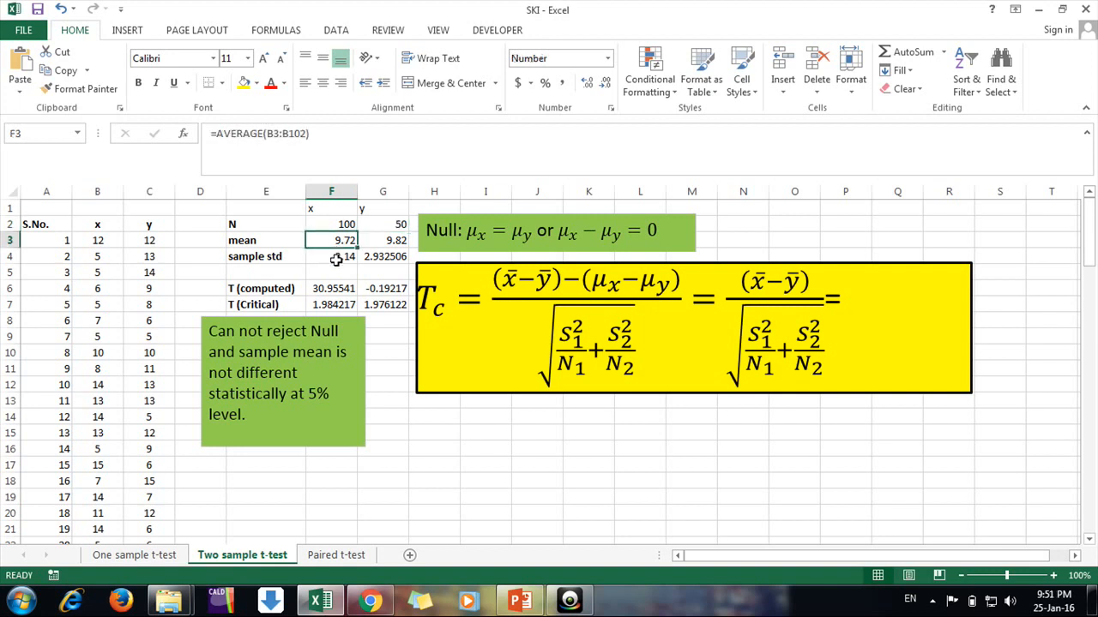
left_click_drag(339, 225, 385, 268)
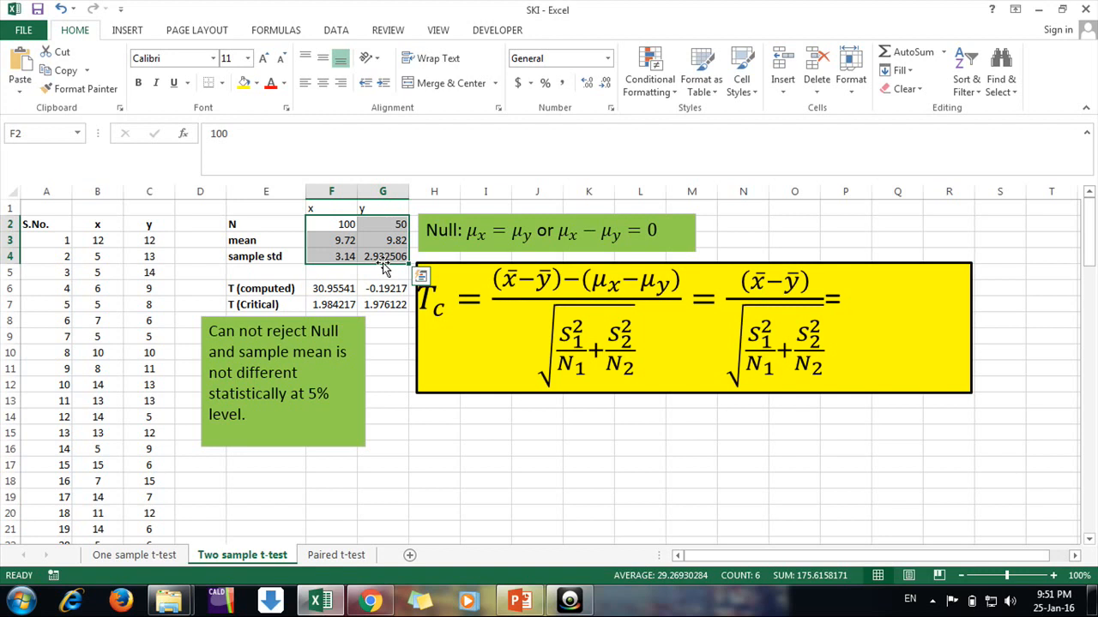
left_click(379, 242)
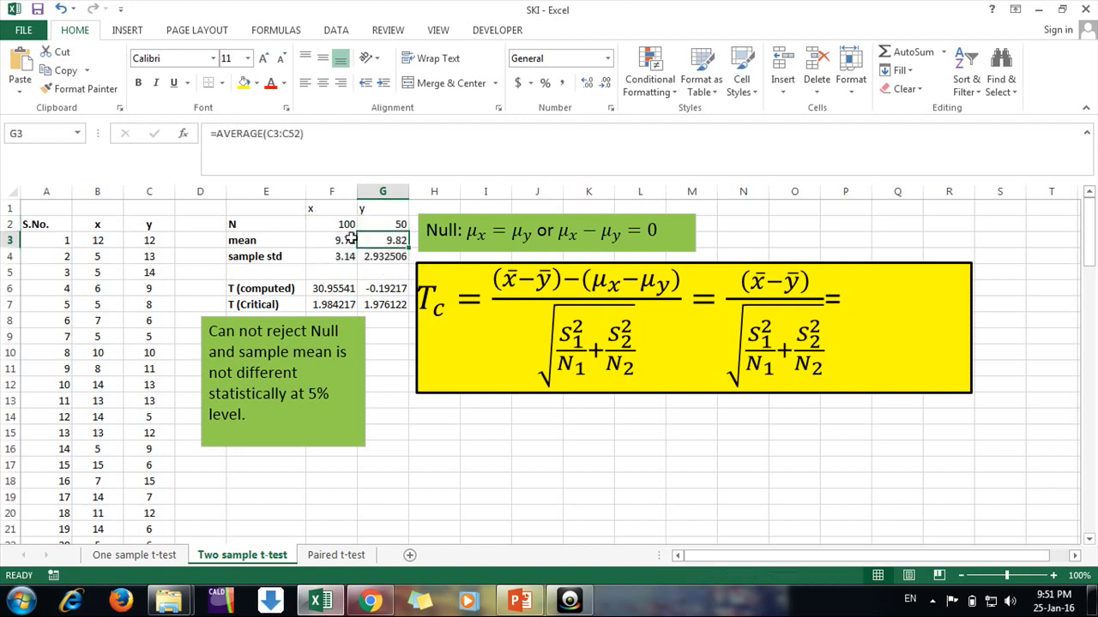
left_click(338, 240)
left_click(395, 241)
Examine both forms of the null hypothesis in the green text box, highlighting μx = μy and μx − μy.
left_click(427, 228)
left_click_drag(466, 232, 526, 238)
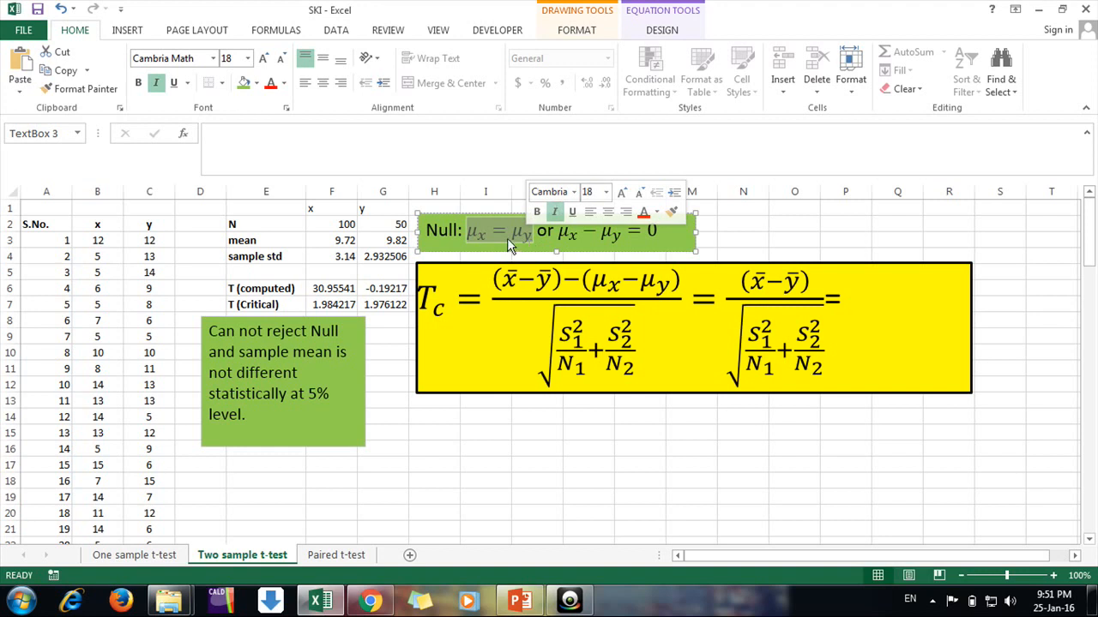
left_click(507, 237)
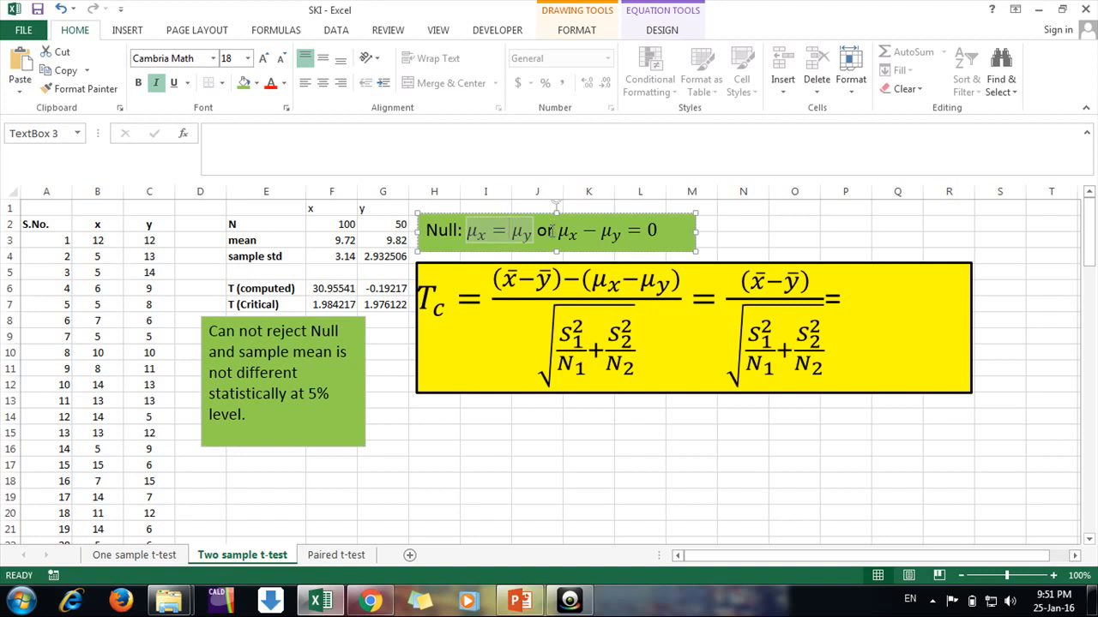
left_click(550, 231)
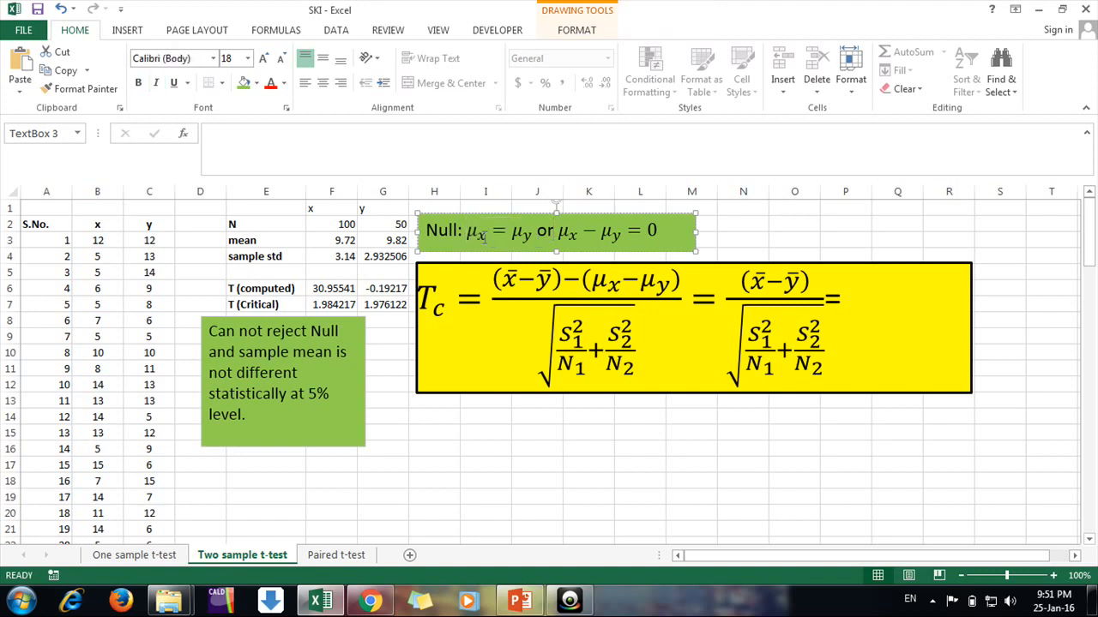
left_click_drag(470, 232, 545, 238)
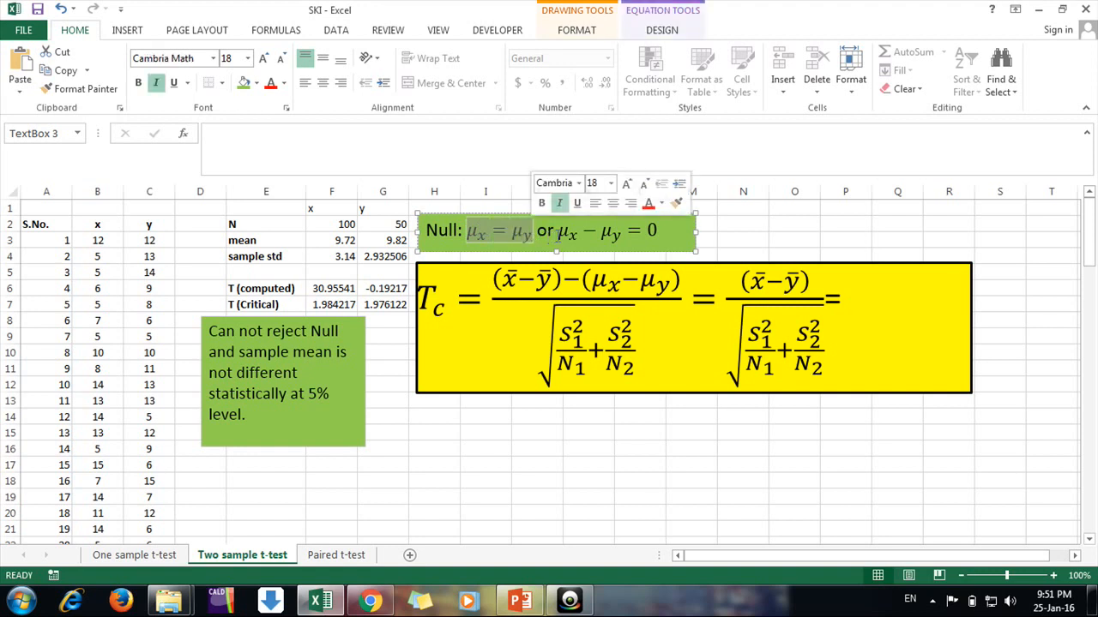
left_click_drag(557, 233, 624, 236)
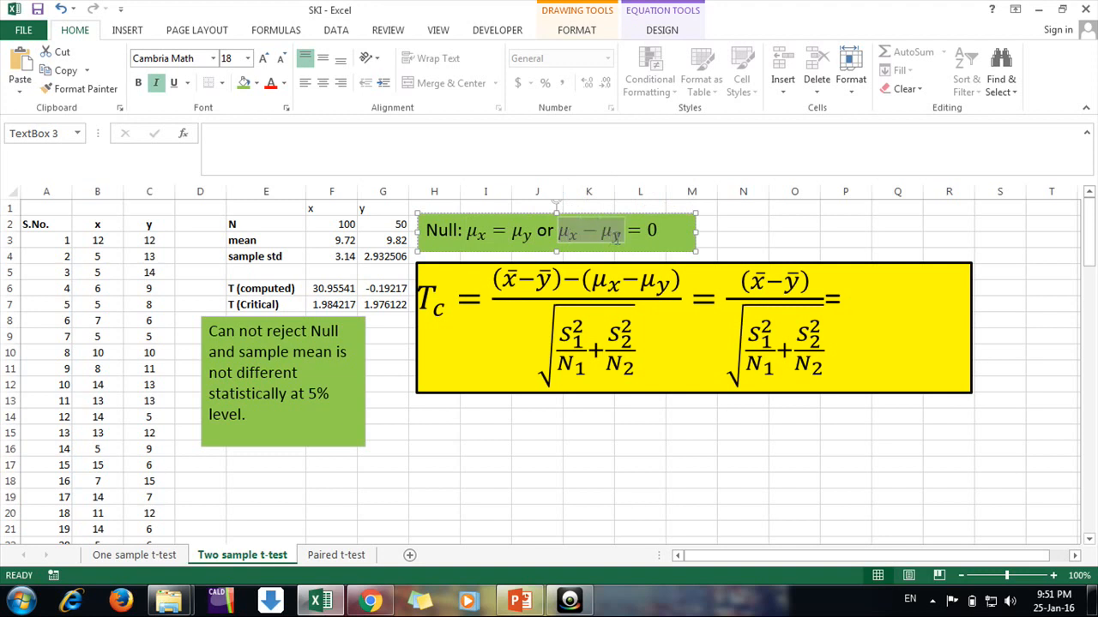
left_click(670, 233)
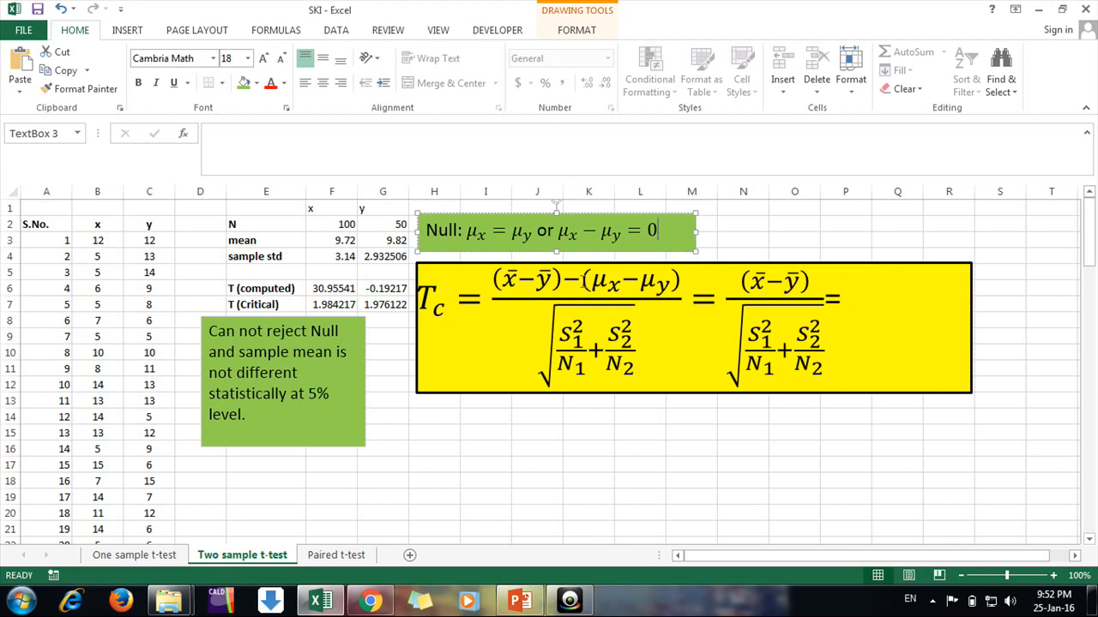
Compare the one-sample T formula with the two-sample numerator, relating its (μx−μy) term to the null hypothesis.
left_click(150, 559)
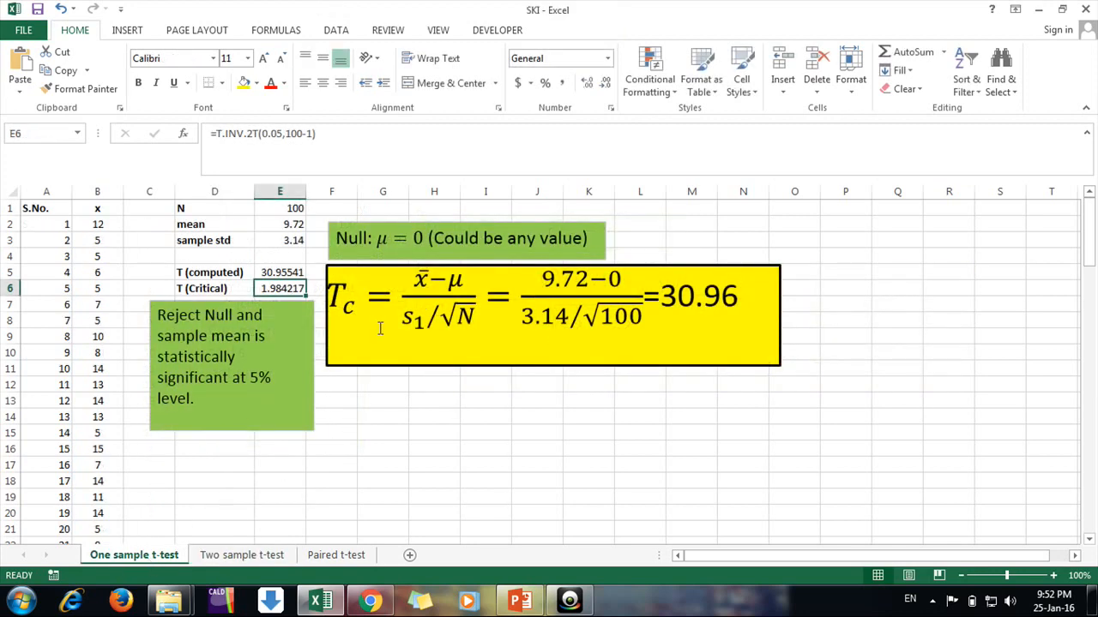
left_click_drag(404, 283, 470, 288)
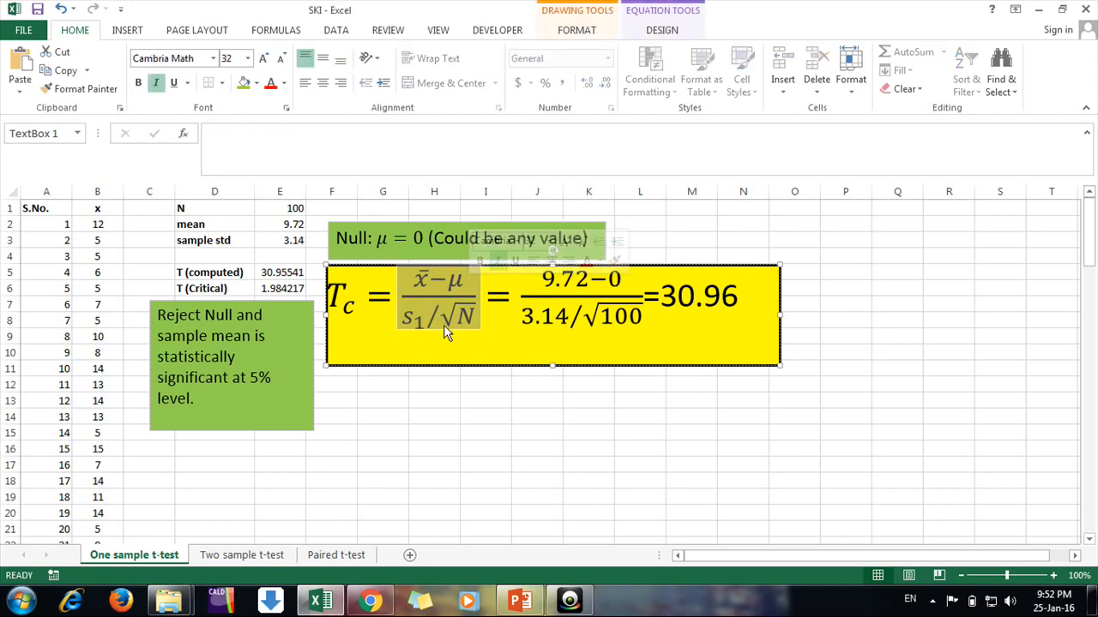
left_click(249, 556)
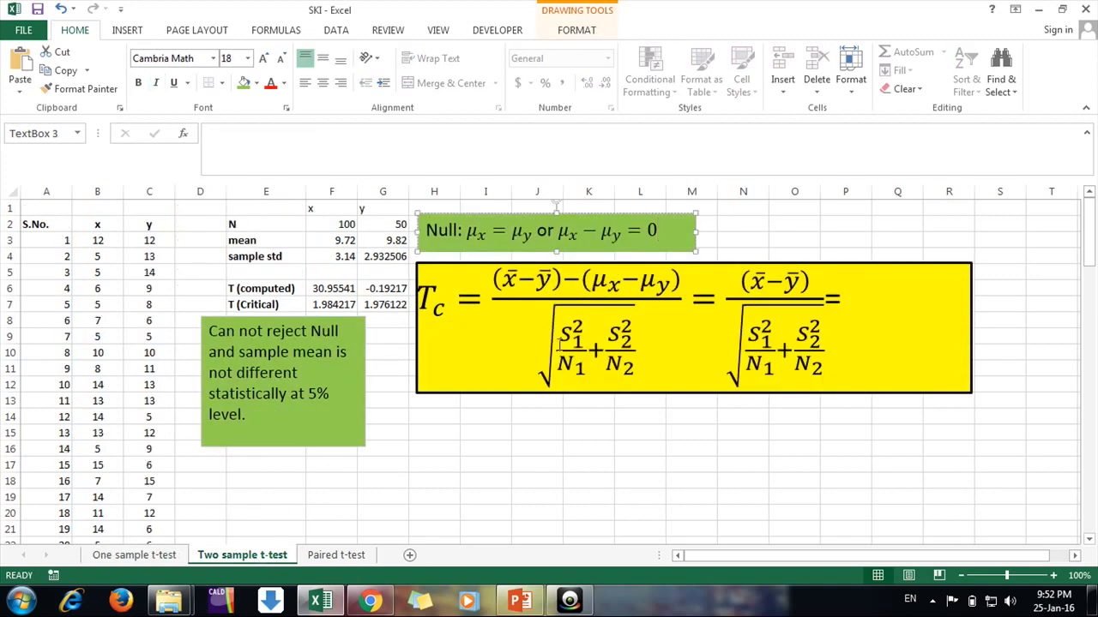
left_click_drag(493, 276, 680, 286)
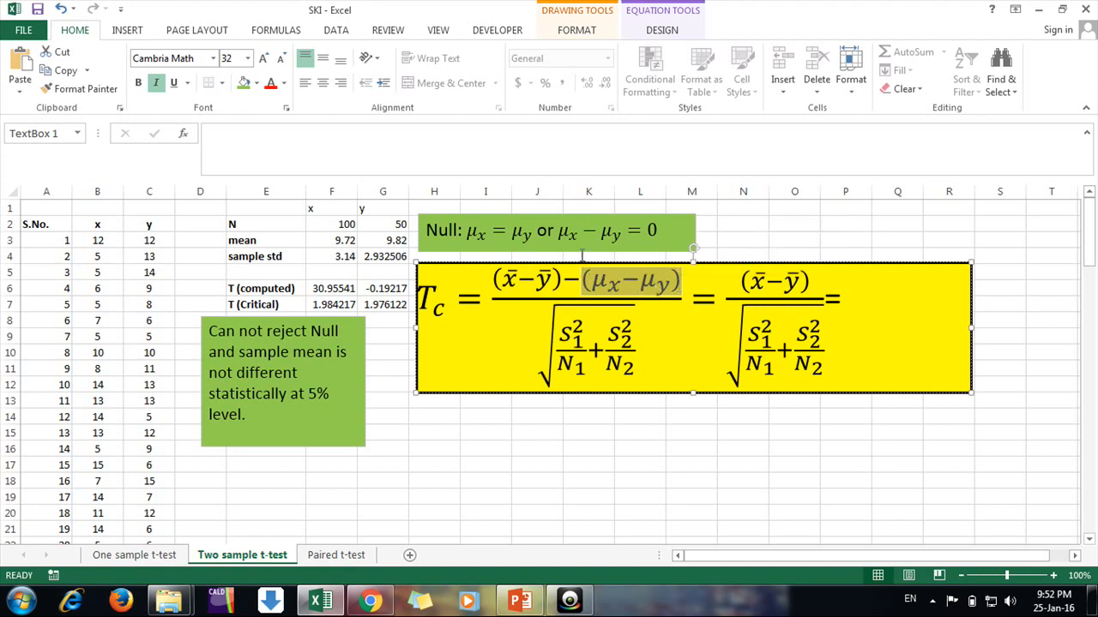
left_click_drag(577, 232, 680, 233)
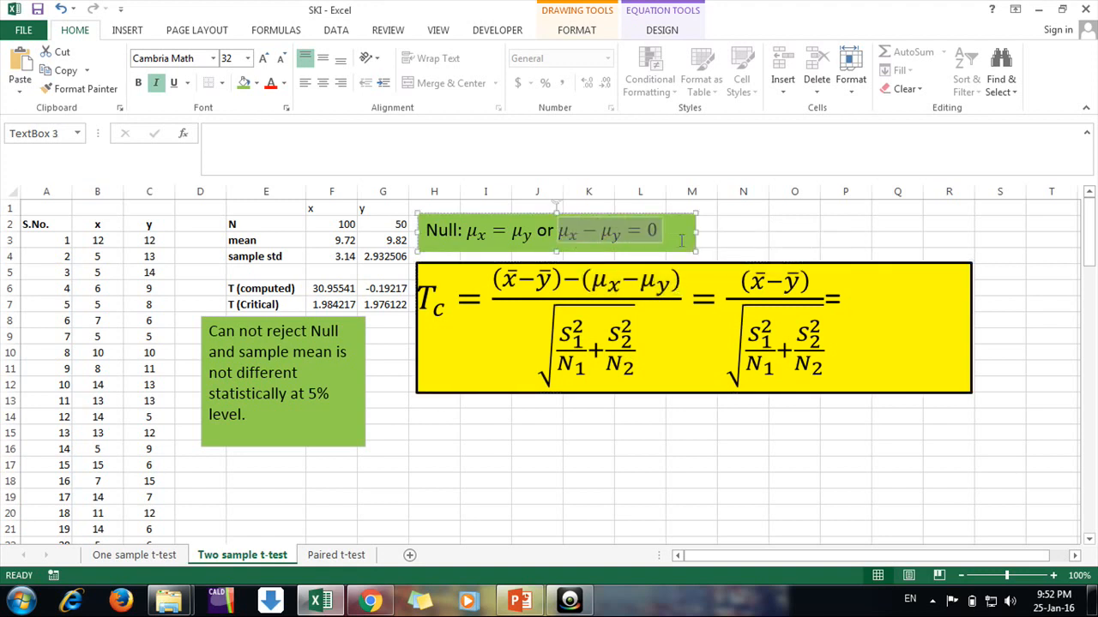
left_click(641, 286)
left_click_drag(583, 284, 806, 287)
left_click(739, 281)
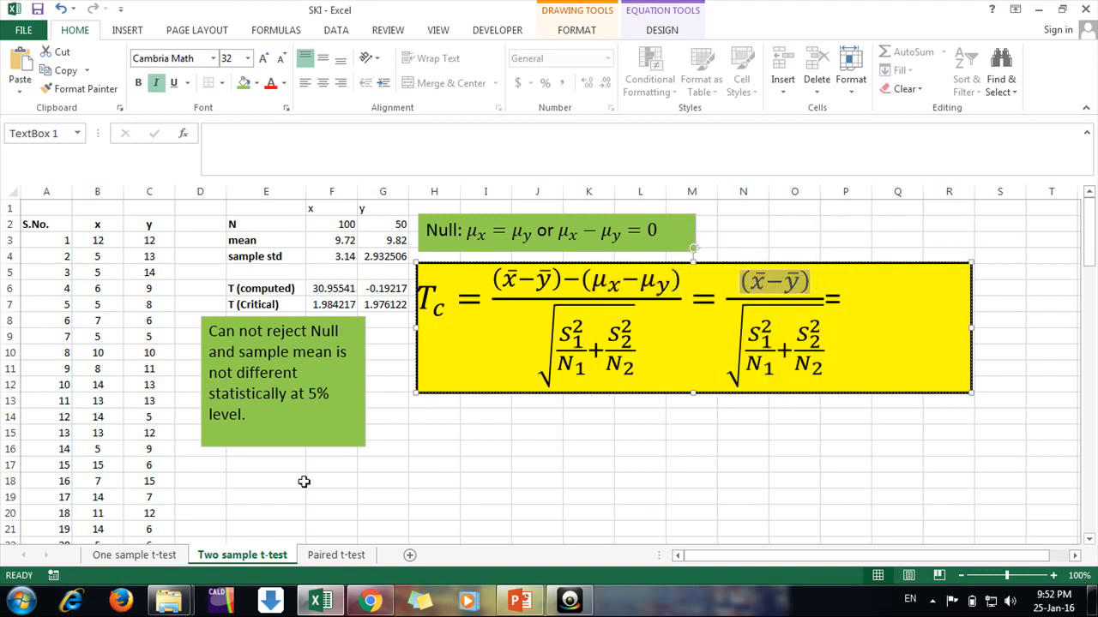
Compare the √N denominator on the One sample t-test sheet with the S²/N terms in the two-sample formula's denominator.
left_click(159, 556)
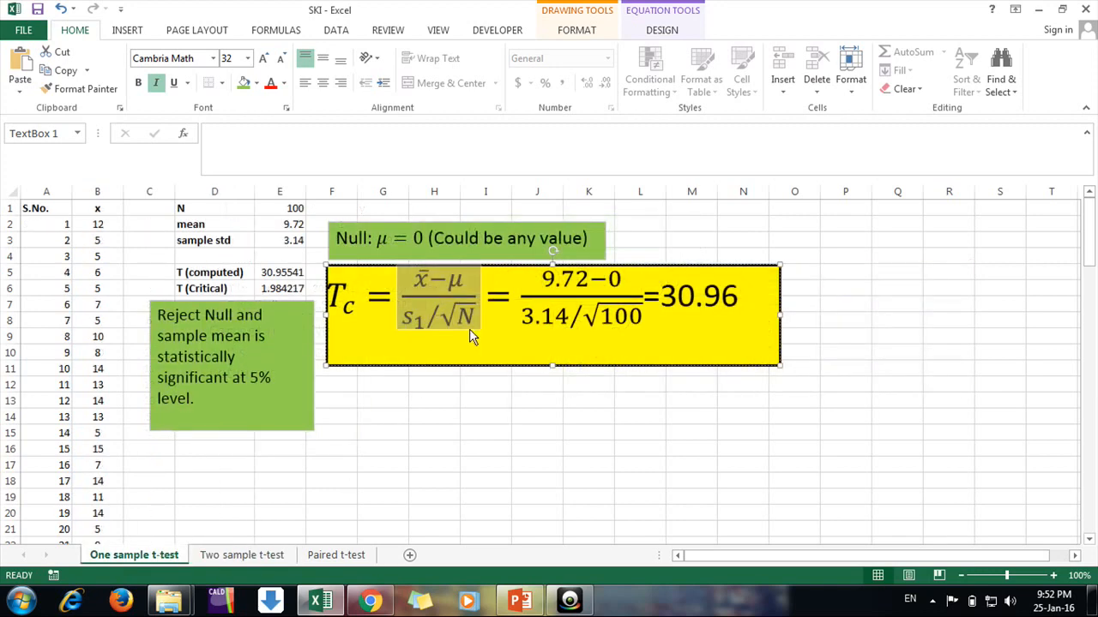
left_click(469, 328)
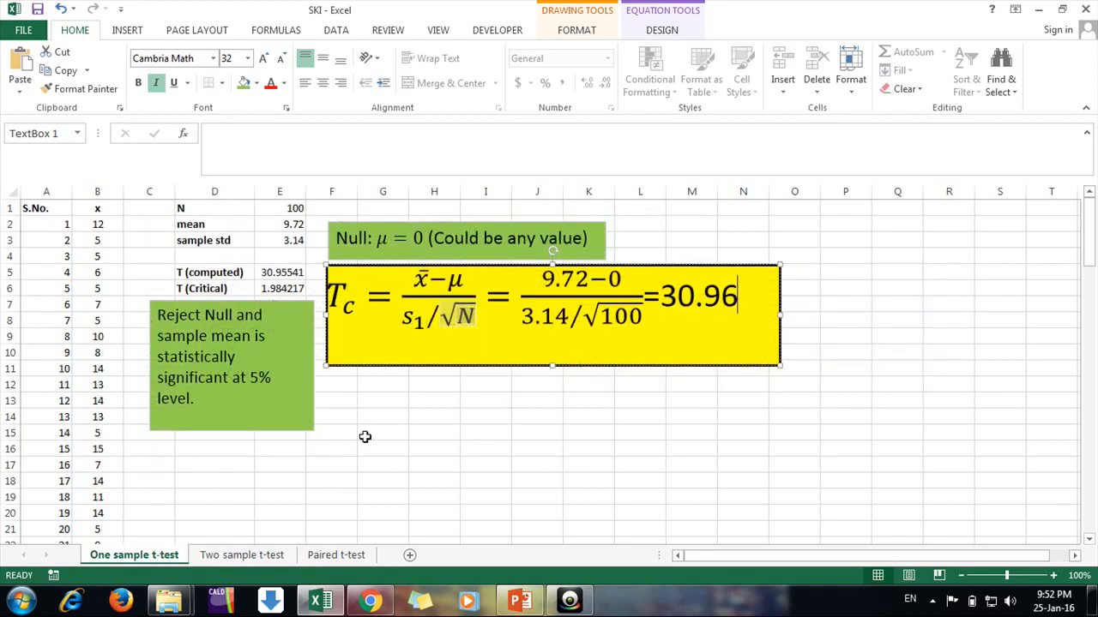
left_click(276, 557)
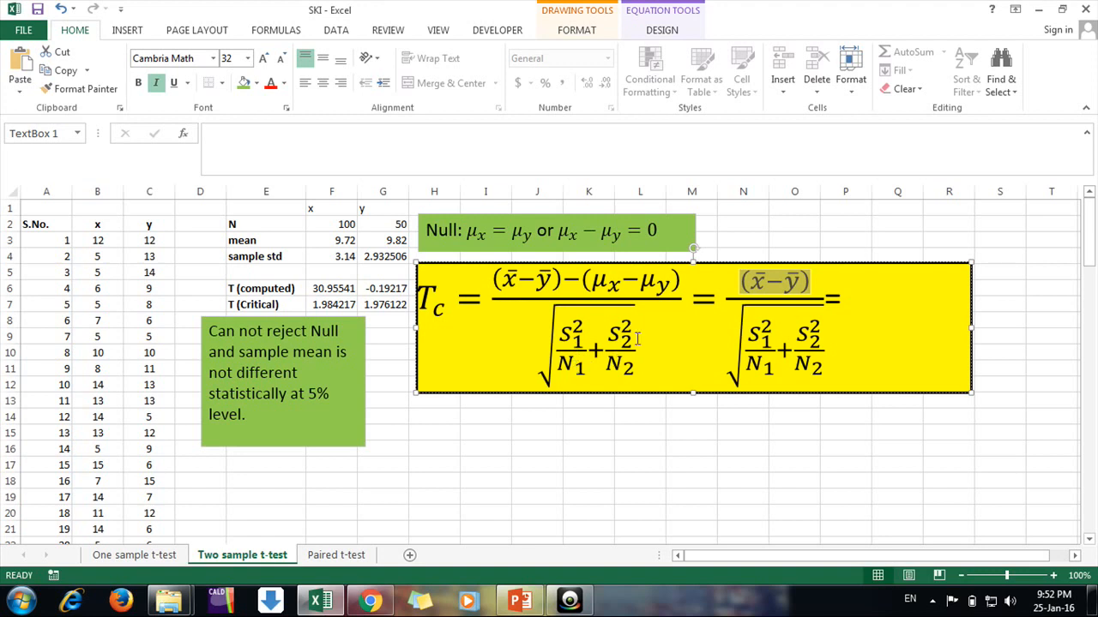
left_click(584, 346)
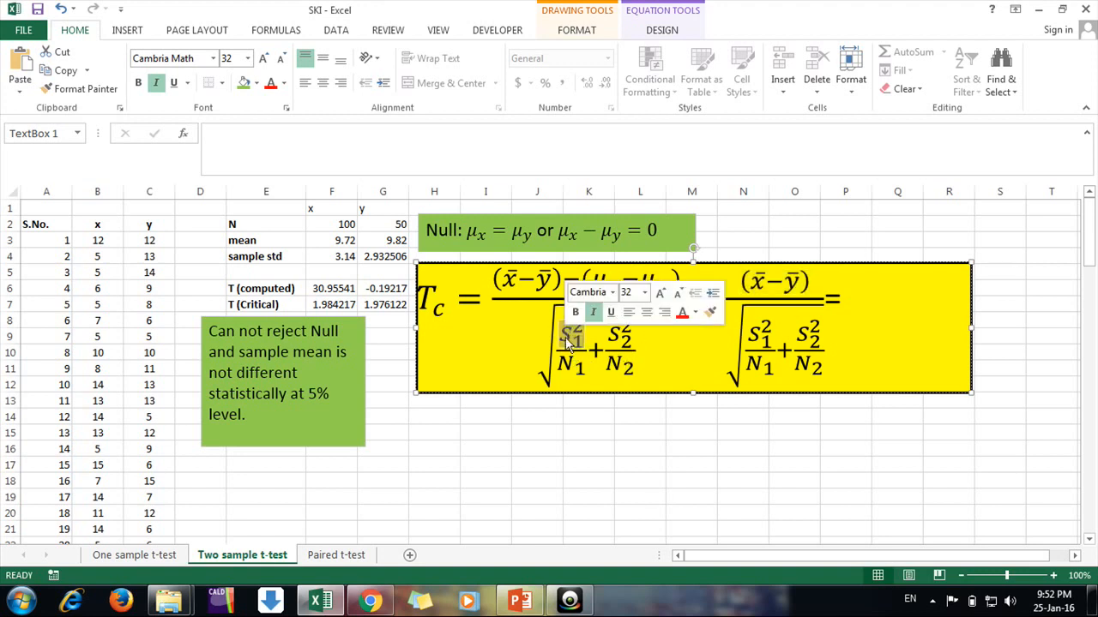
left_click(614, 335)
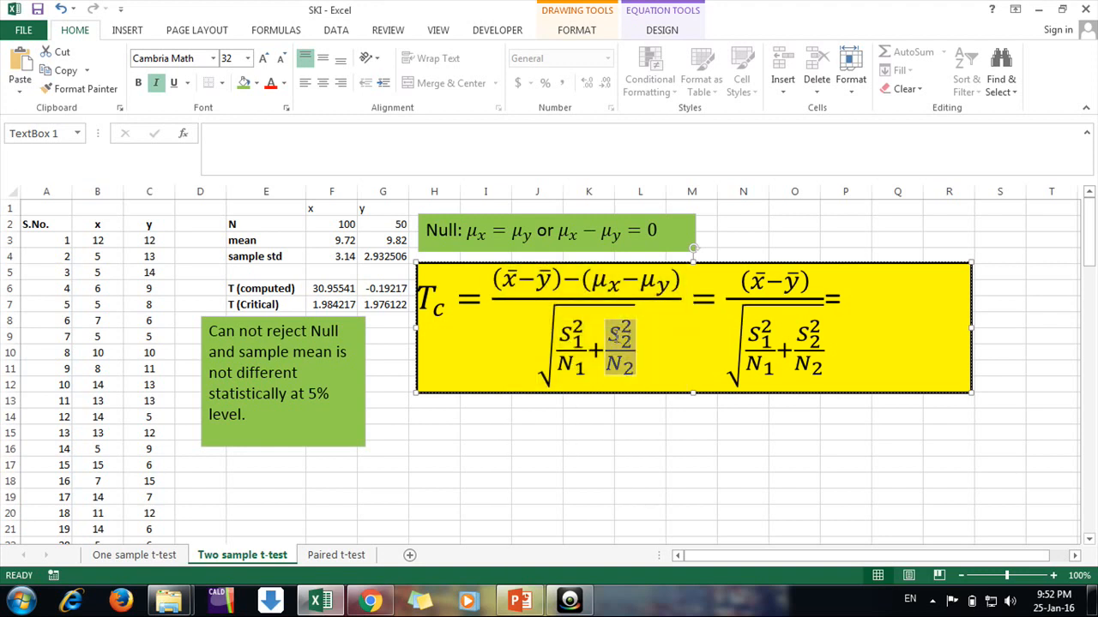
left_click(564, 365)
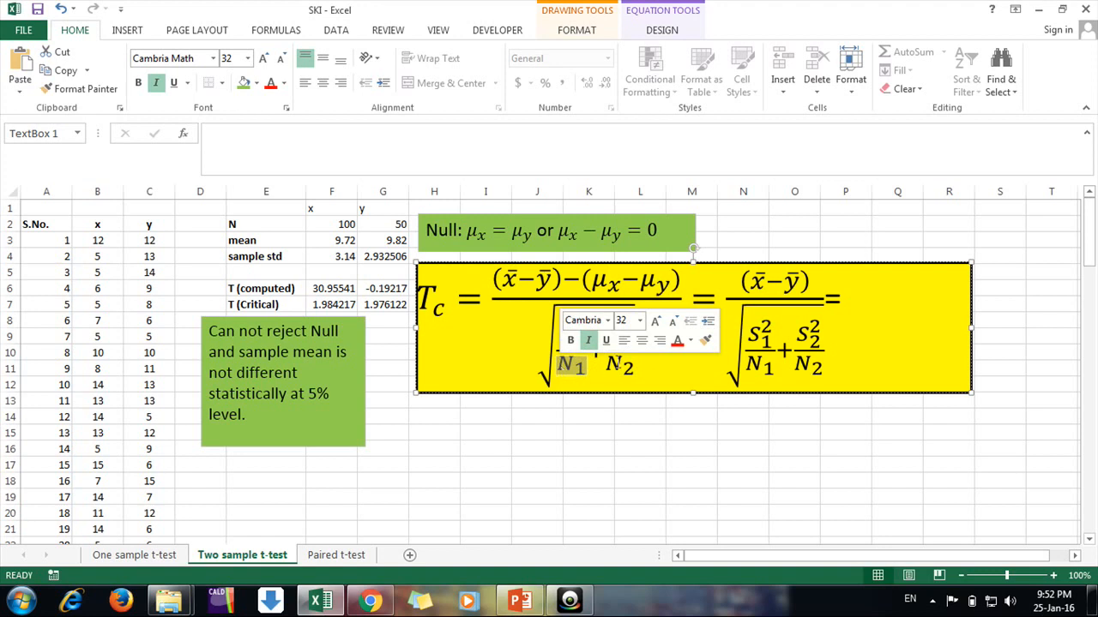
left_click(619, 363)
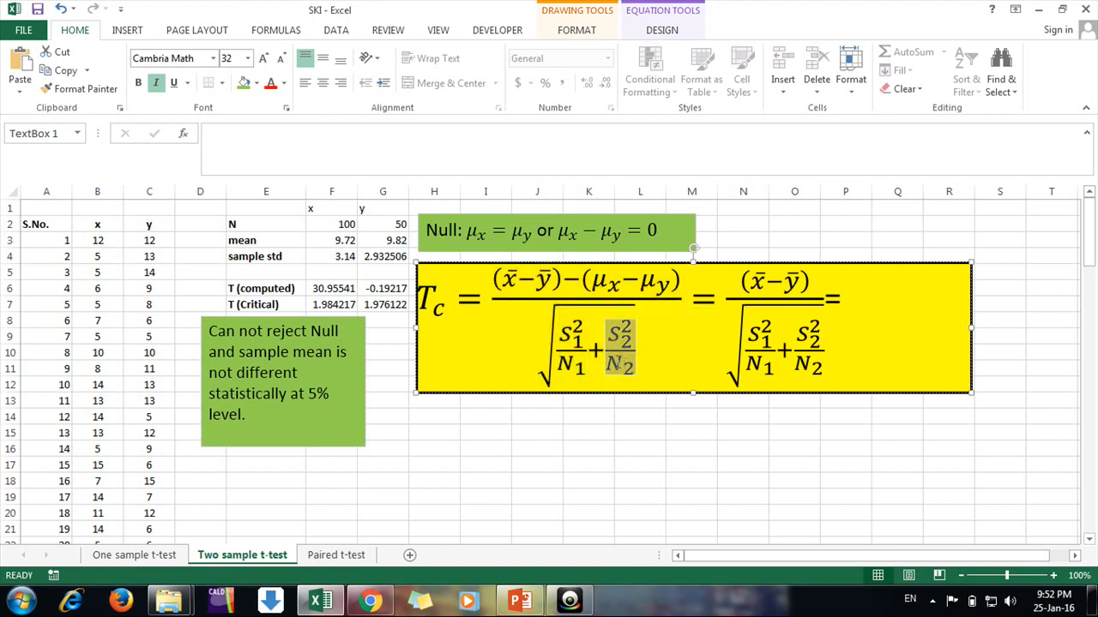
left_click(616, 363)
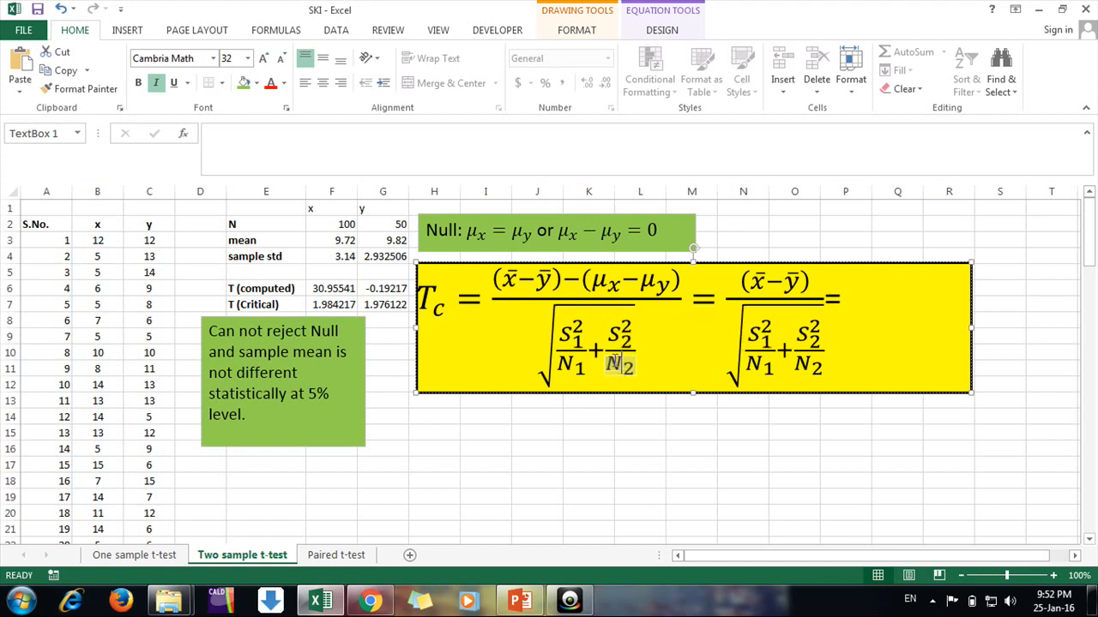
left_click(856, 303)
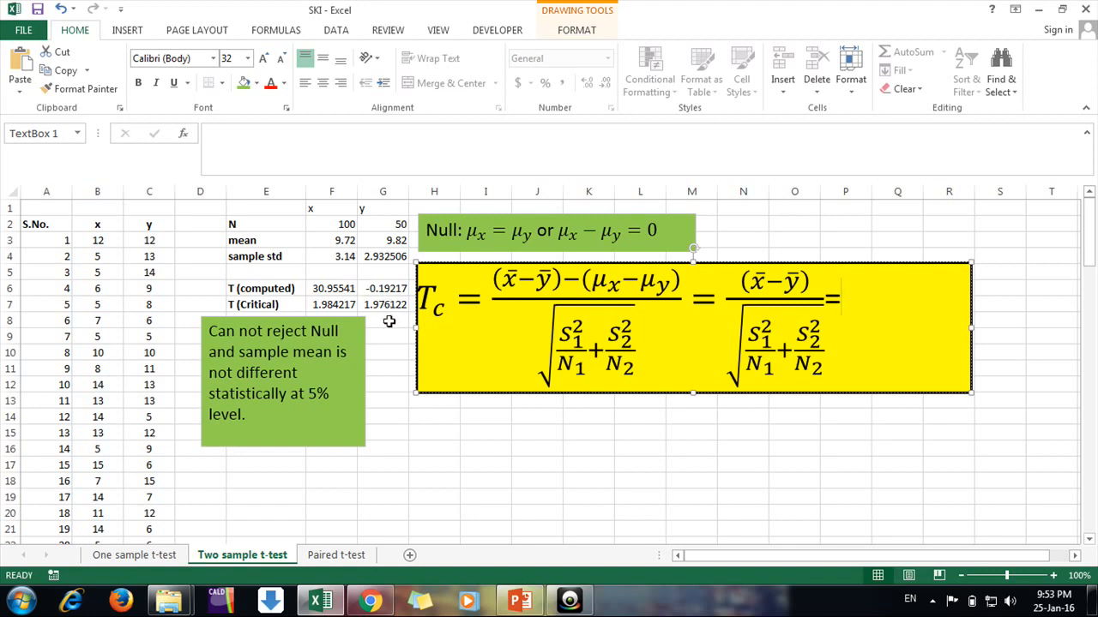
Inspect the computed T formulas in G6 and F6, check the One sample t-test sheet, and select G6:G7 on the two-sample sheet.
left_click(374, 288)
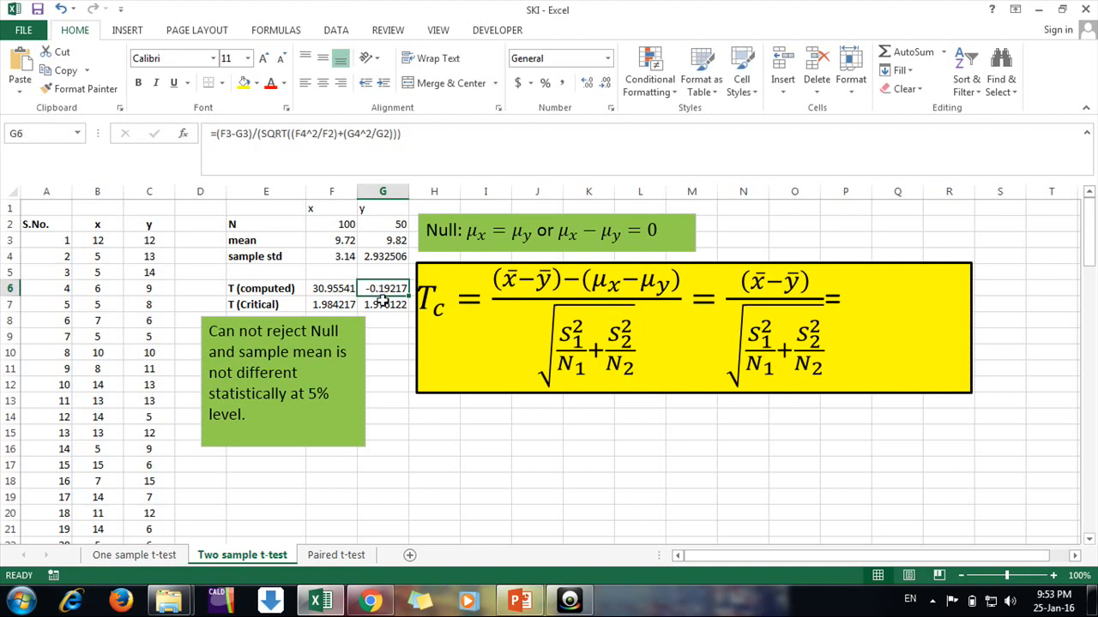
left_click(332, 292)
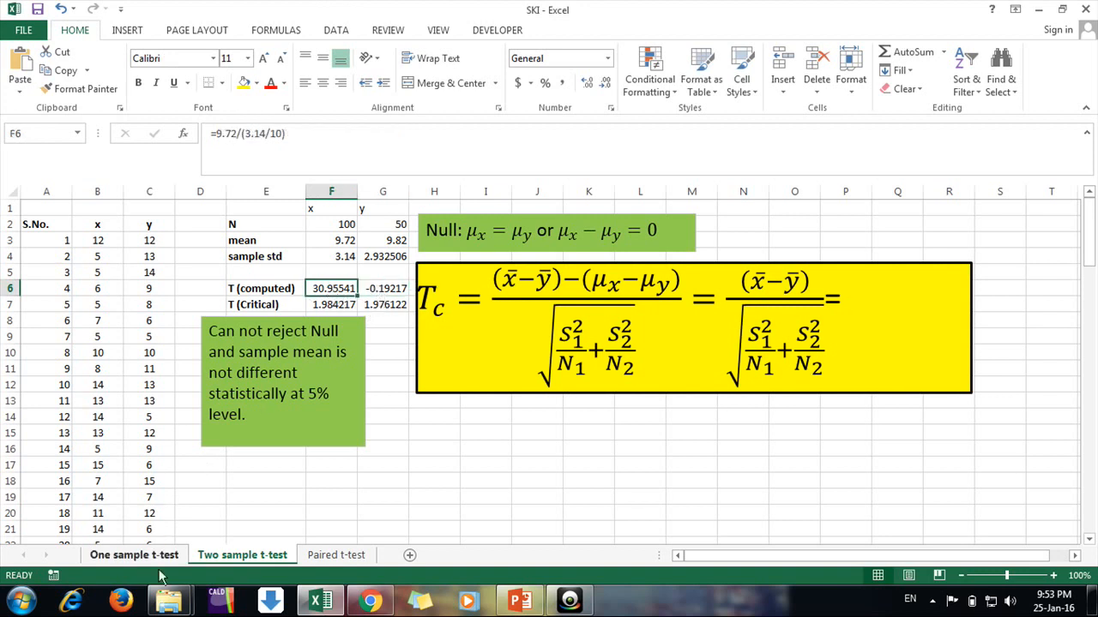
left_click(162, 556)
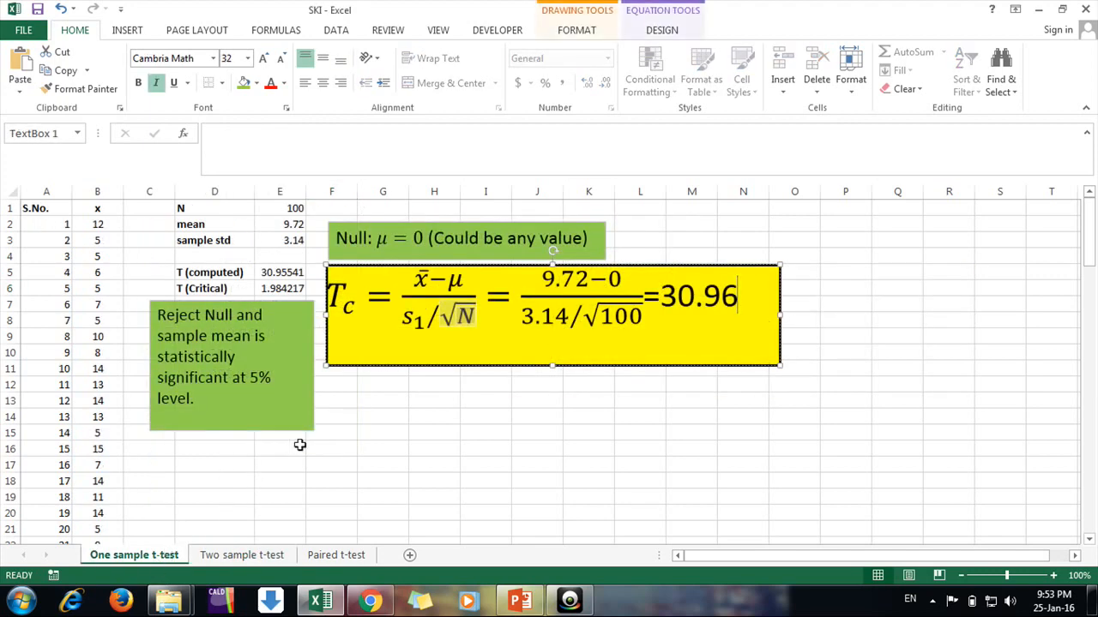
left_click(234, 554)
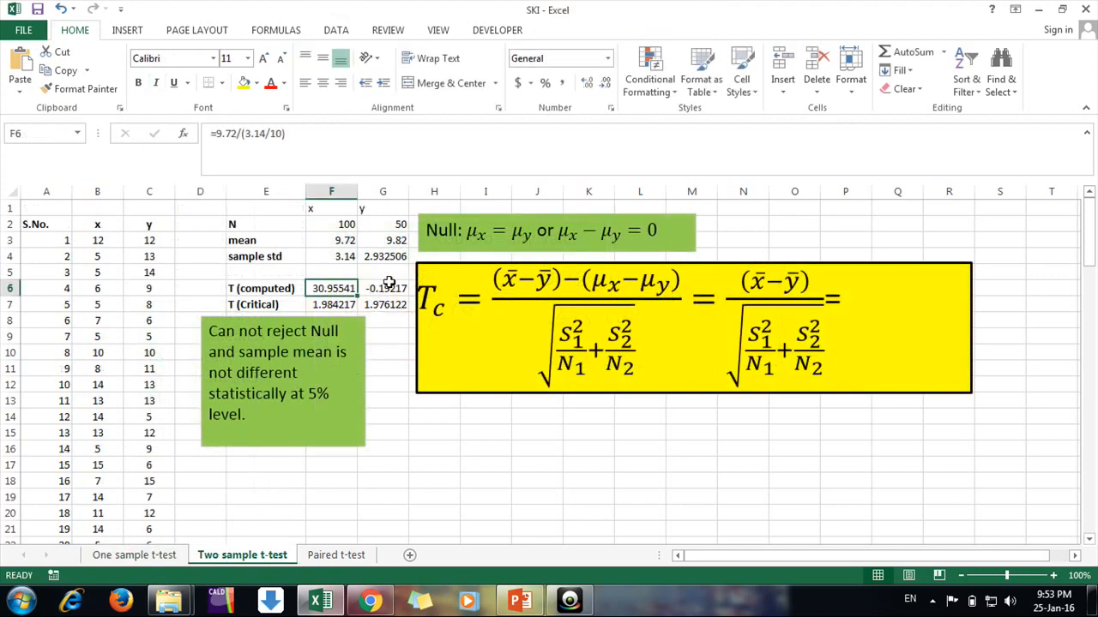
left_click_drag(389, 285, 396, 307)
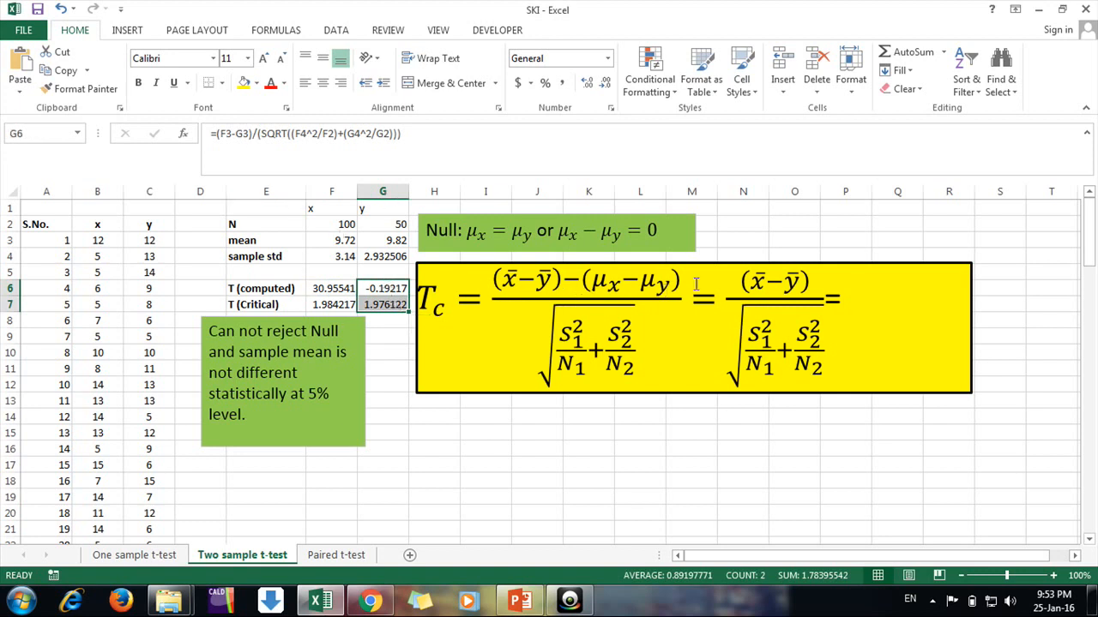
Examine the critical T formula in G7, highlighting the T.INV.2T function and its (F2+G2-2) degrees-of-freedom argument, leaving the formula as is.
left_click(391, 334)
left_click(391, 289)
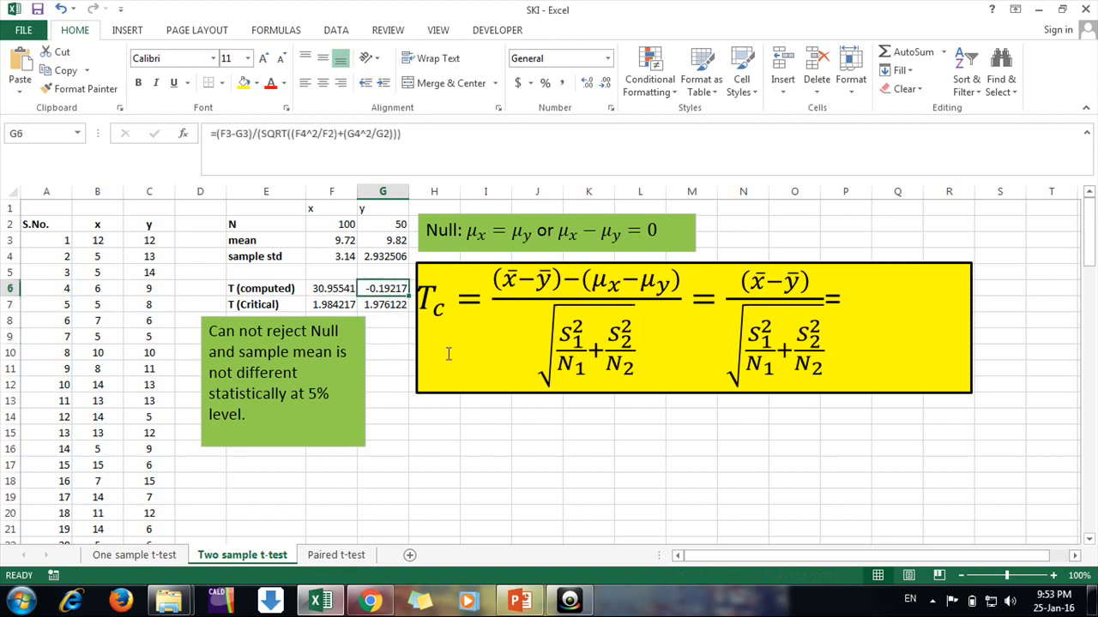
left_click(378, 307)
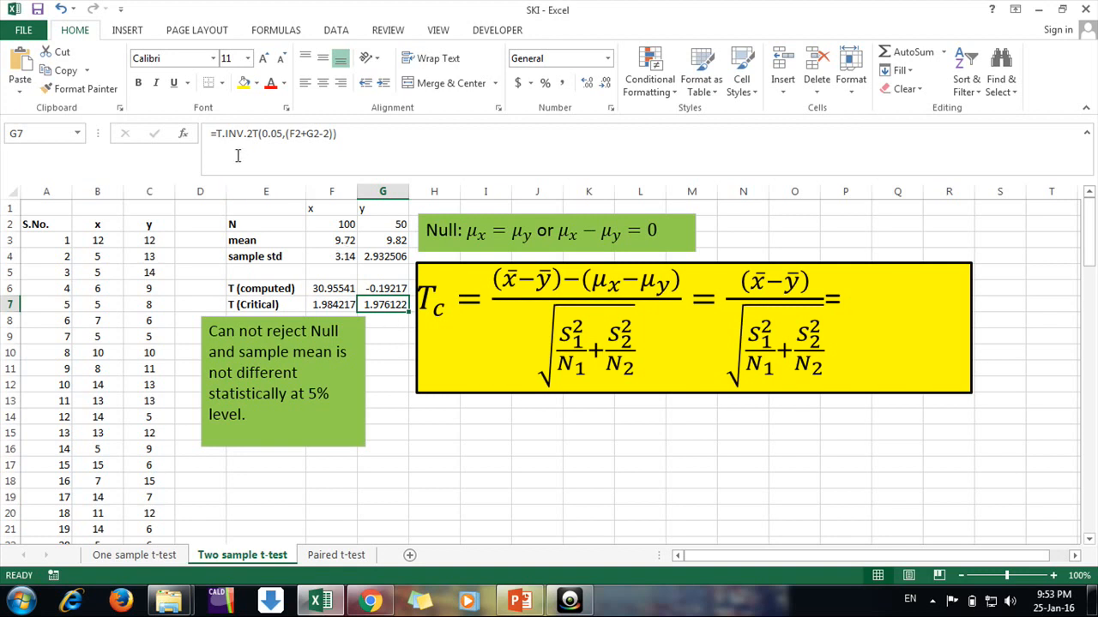
left_click_drag(217, 135, 343, 135)
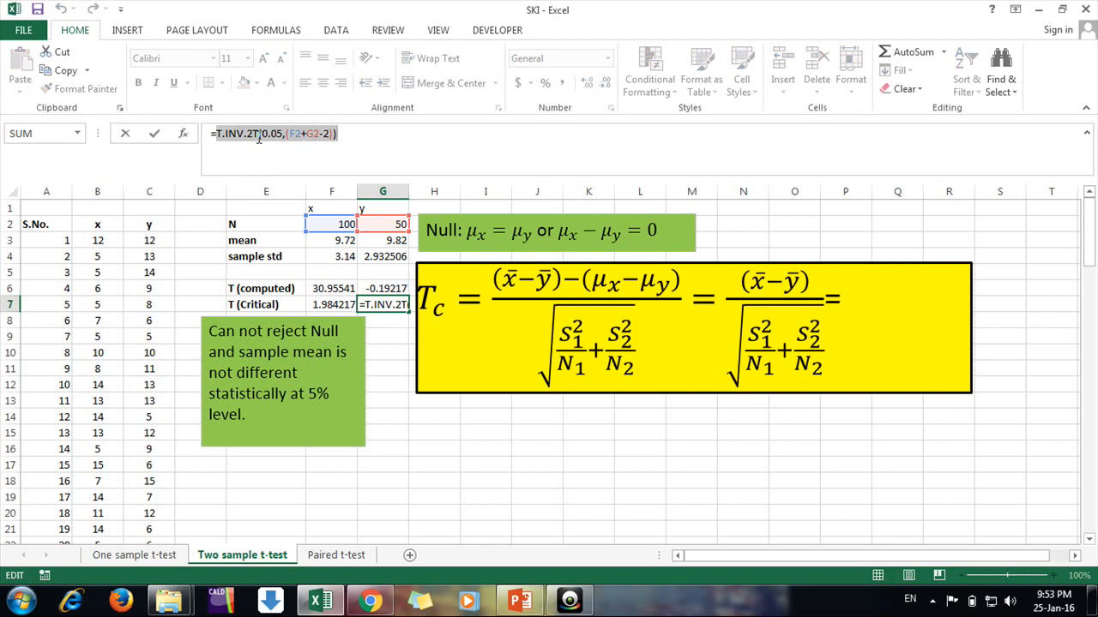
left_click_drag(257, 135, 218, 130)
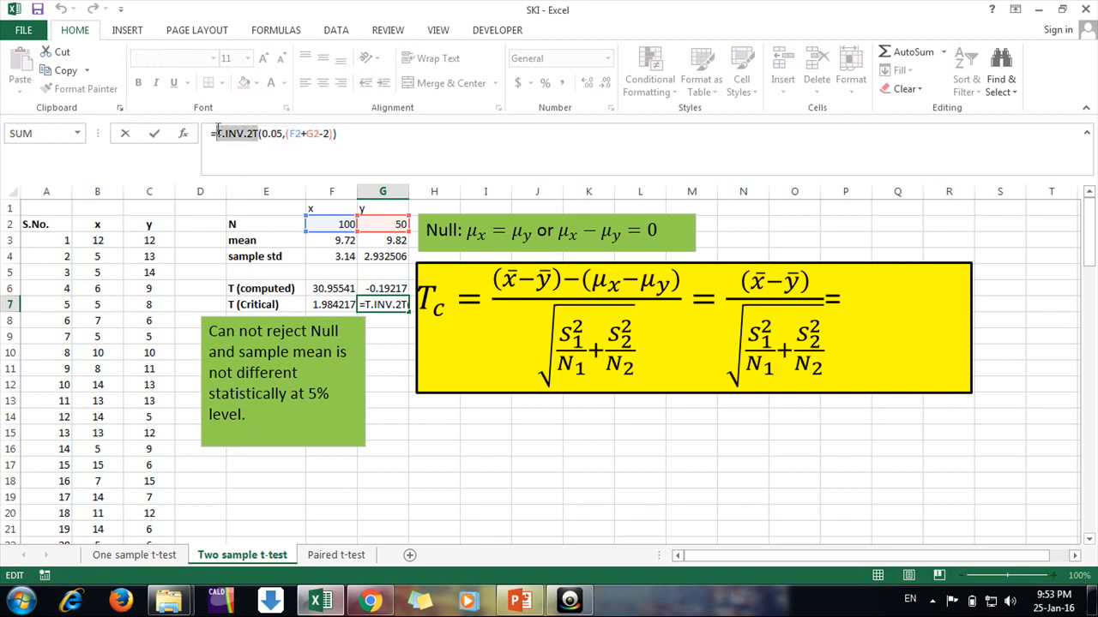
left_click(287, 136)
left_click_drag(286, 137, 332, 137)
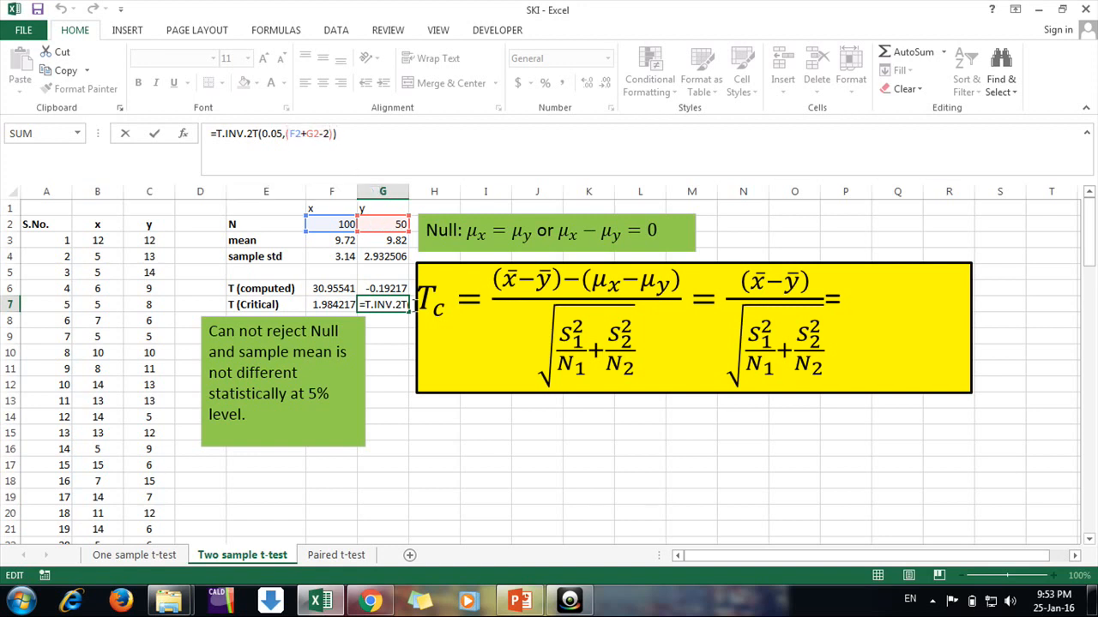
key("Return")
left_click(395, 334)
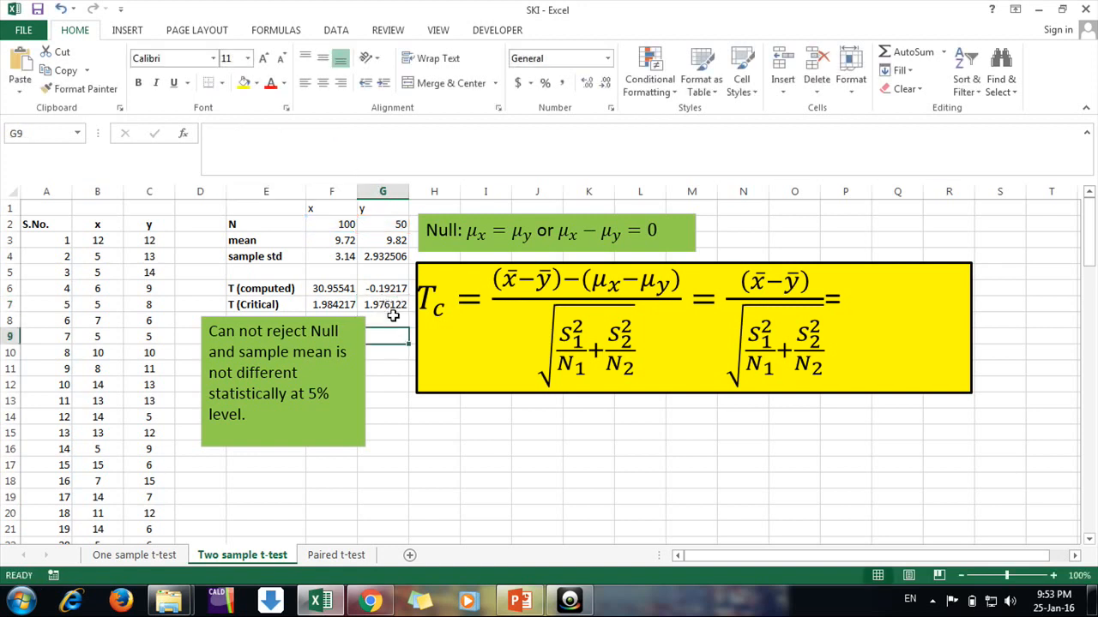
Compare the critical T in G7 with the computed T in G6, relating them to the green conclusion text and the means in F3 and G3.
left_click(388, 307)
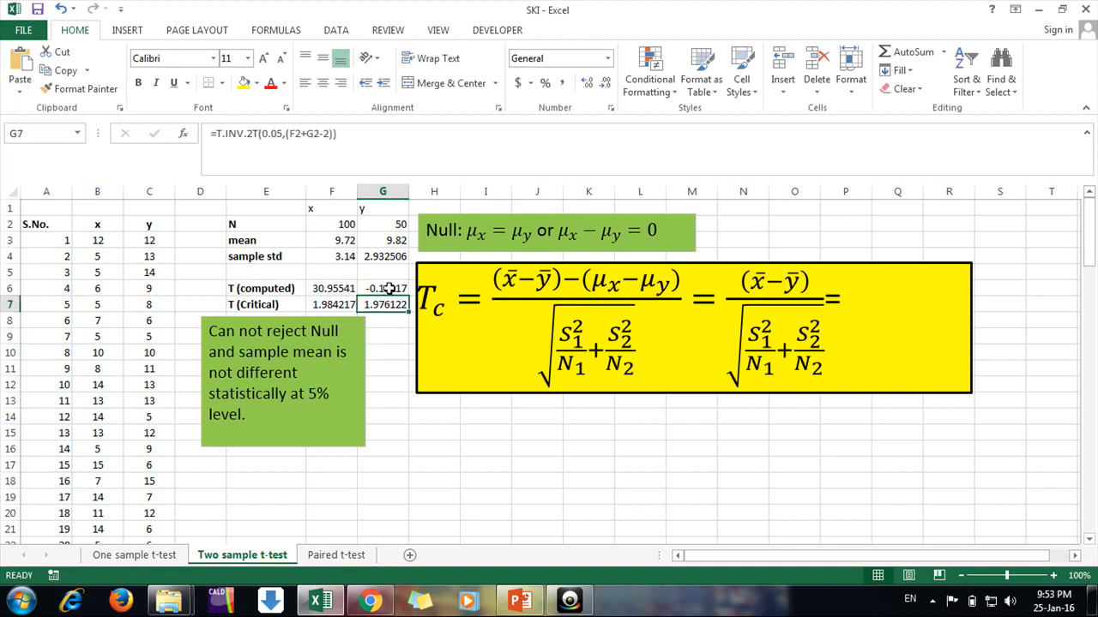
left_click(388, 289)
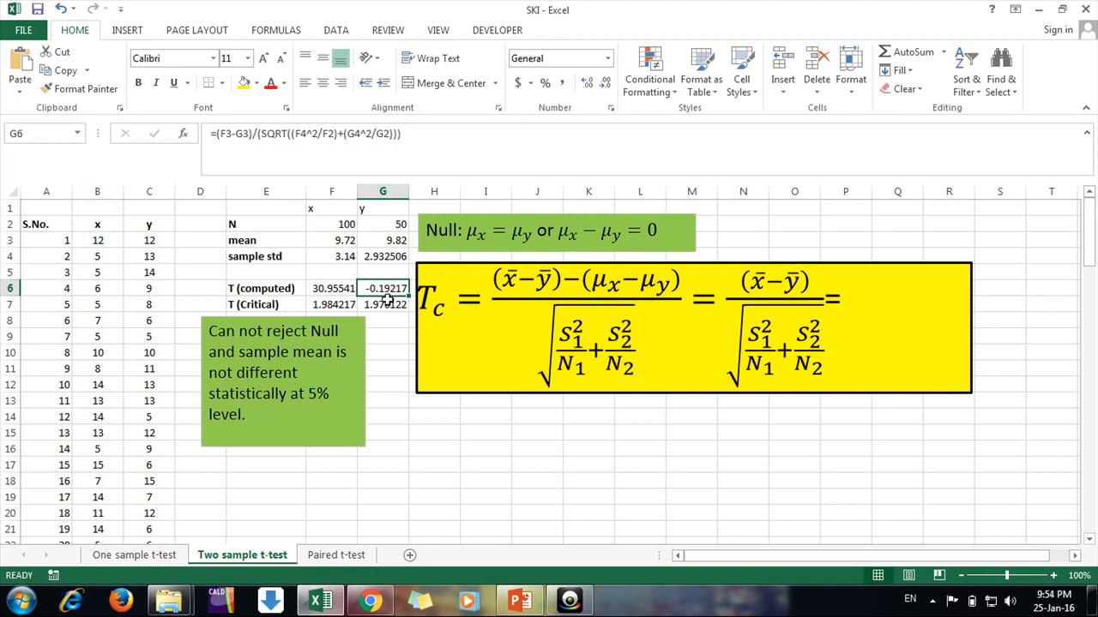
left_click(385, 304)
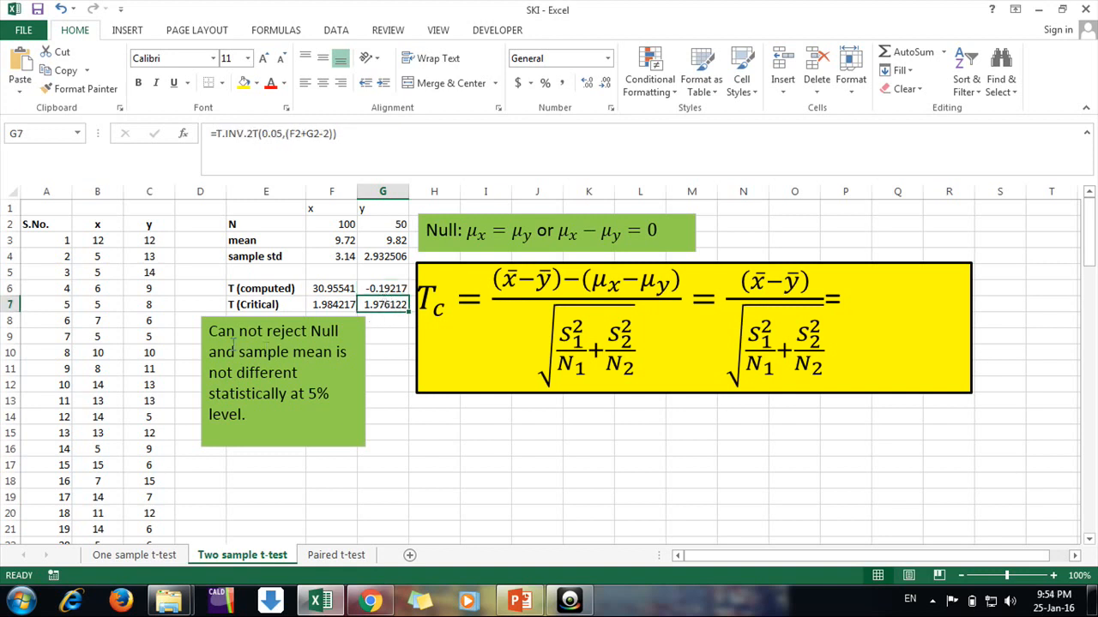
mouse_move(209, 335)
left_mouse_down()
mouse_move(283, 335)
mouse_move(276, 350)
mouse_move(297, 372)
left_mouse_up()
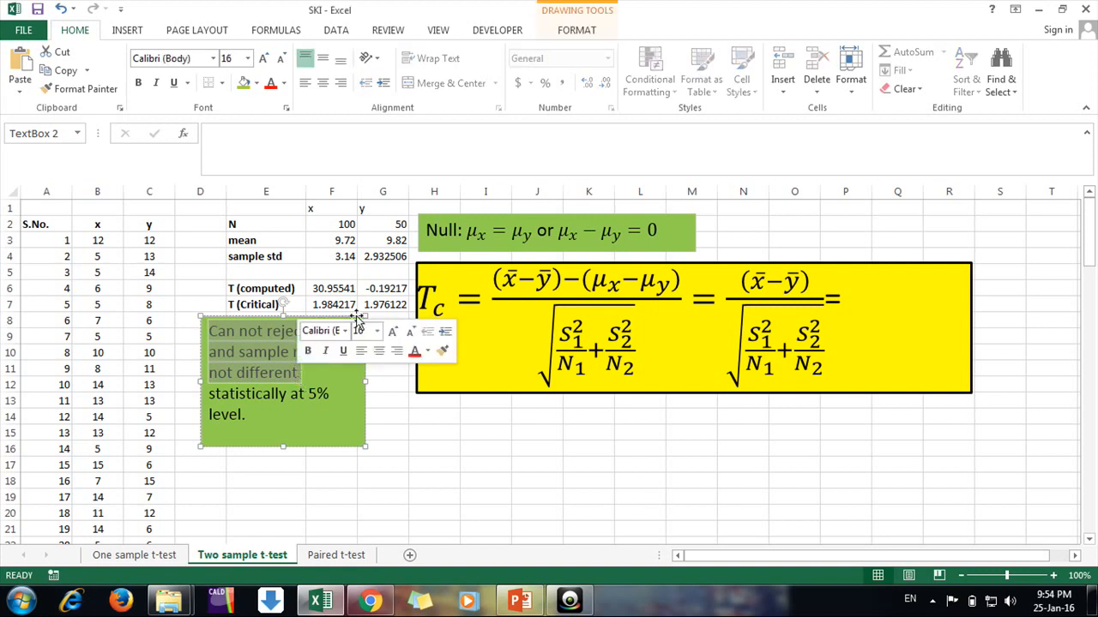
left_click(349, 241)
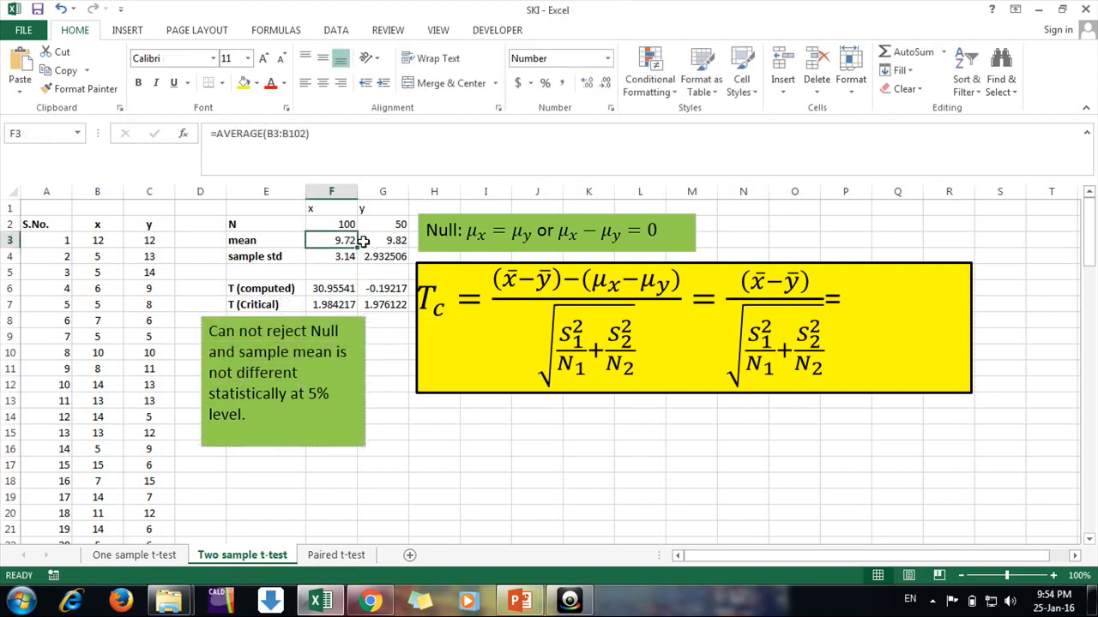
left_click(367, 241)
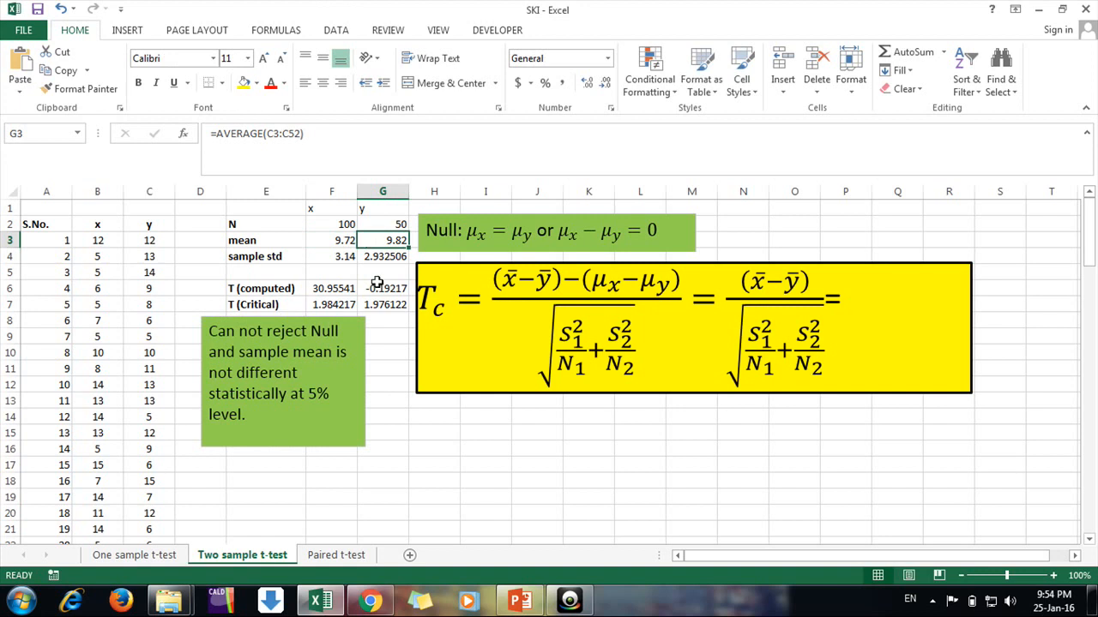
Review the x and y data in columns B and C, plus the x sample's mean in F3 and standard deviation in F4.
left_click(426, 425)
left_click_drag(100, 191, 146, 206)
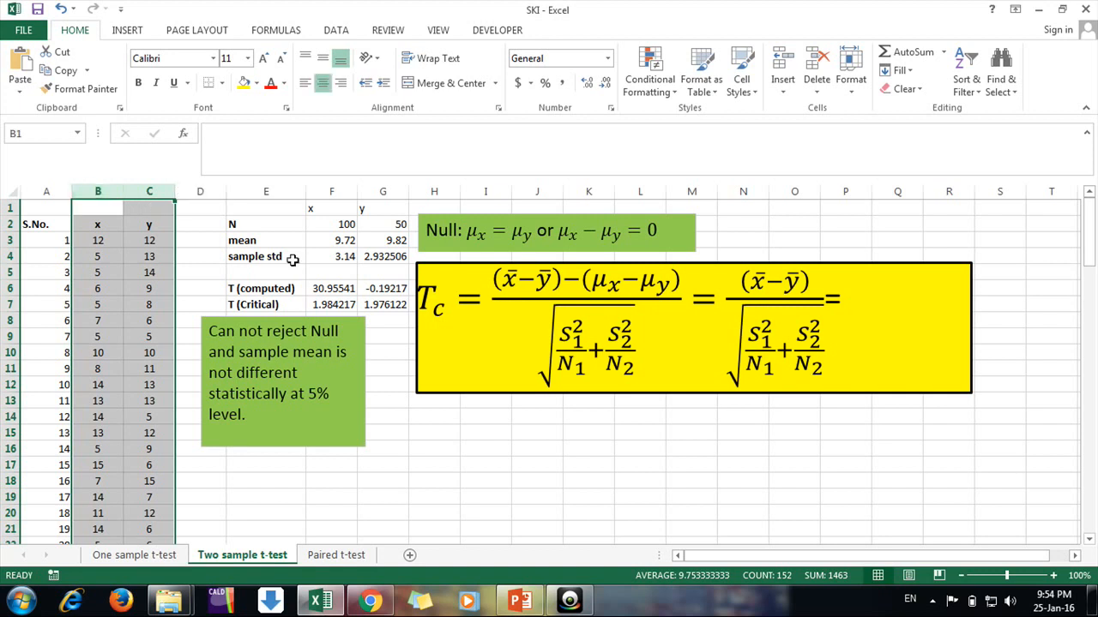
left_click(331, 241)
left_click(335, 256)
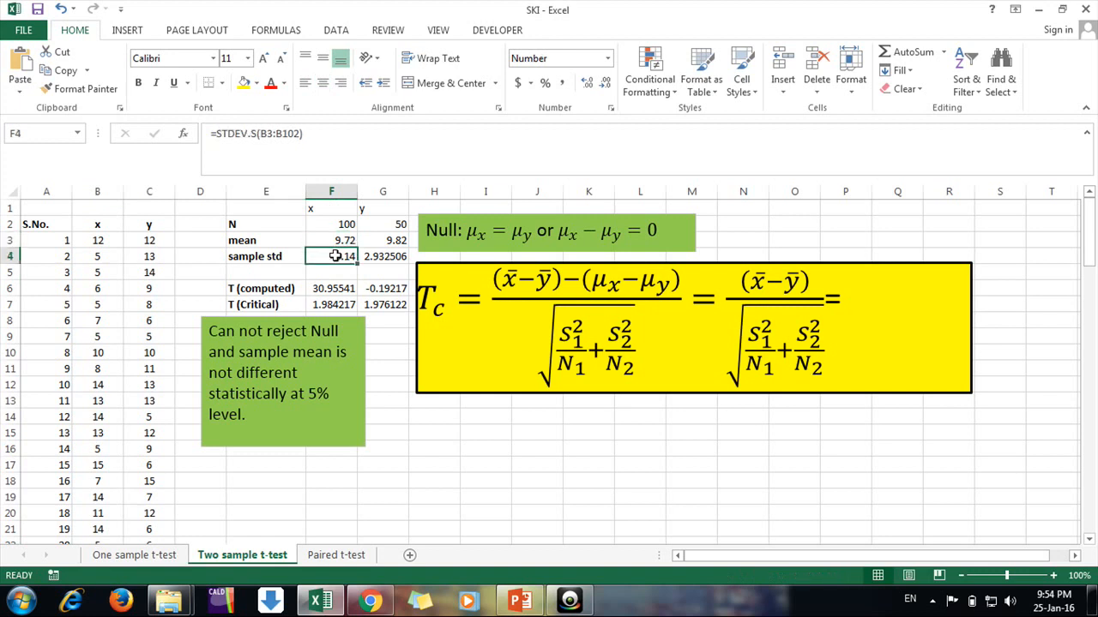
Revisit the null hypothesis and the full two-sample T fraction, comparing the computed T in G6 with the critical T in G7.
left_click_drag(663, 230, 466, 230)
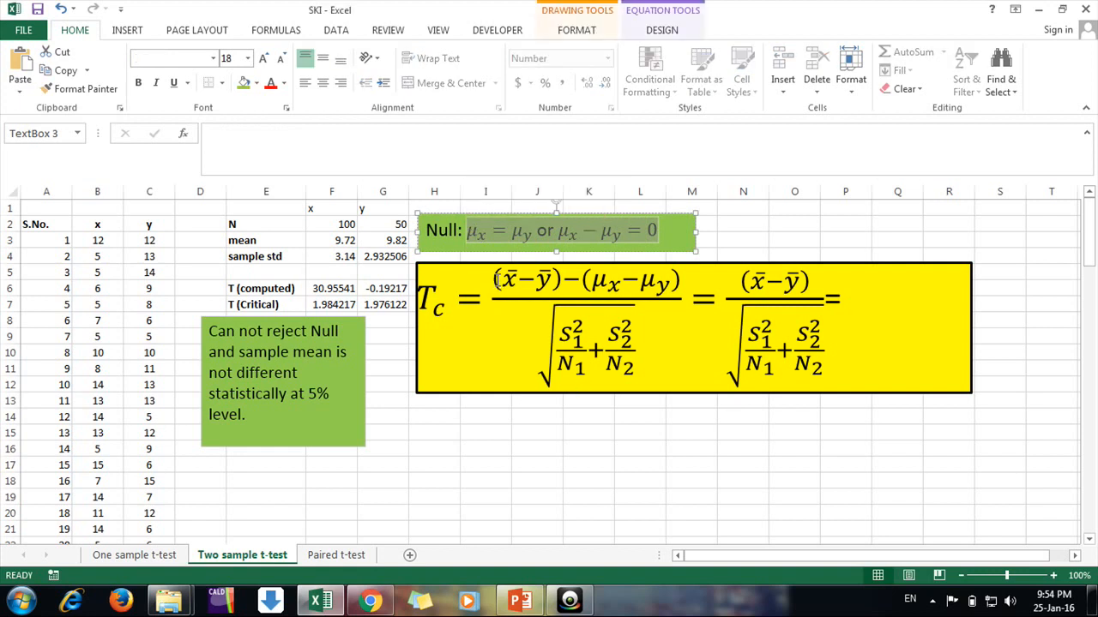
left_click_drag(497, 281, 619, 335)
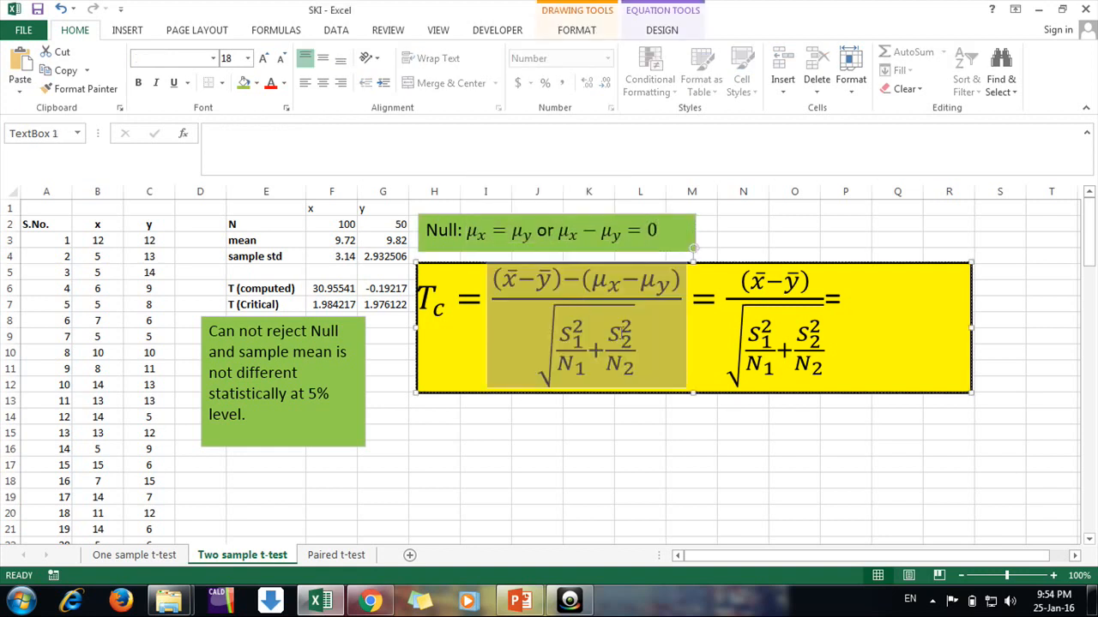
left_click(378, 289)
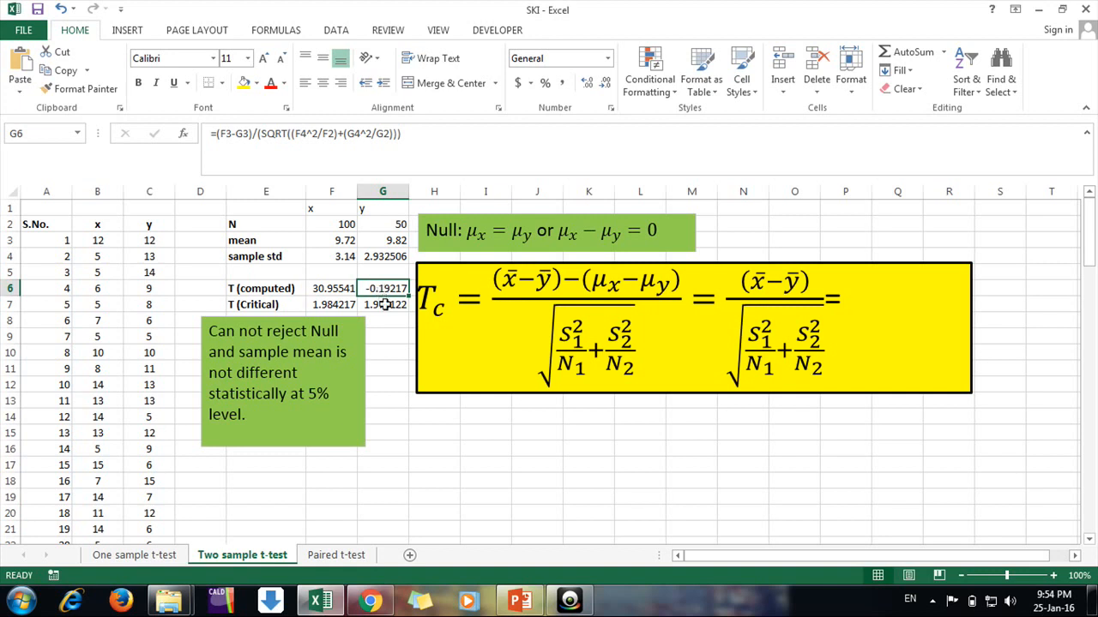
left_click(386, 306)
left_click(388, 289)
left_click(390, 307)
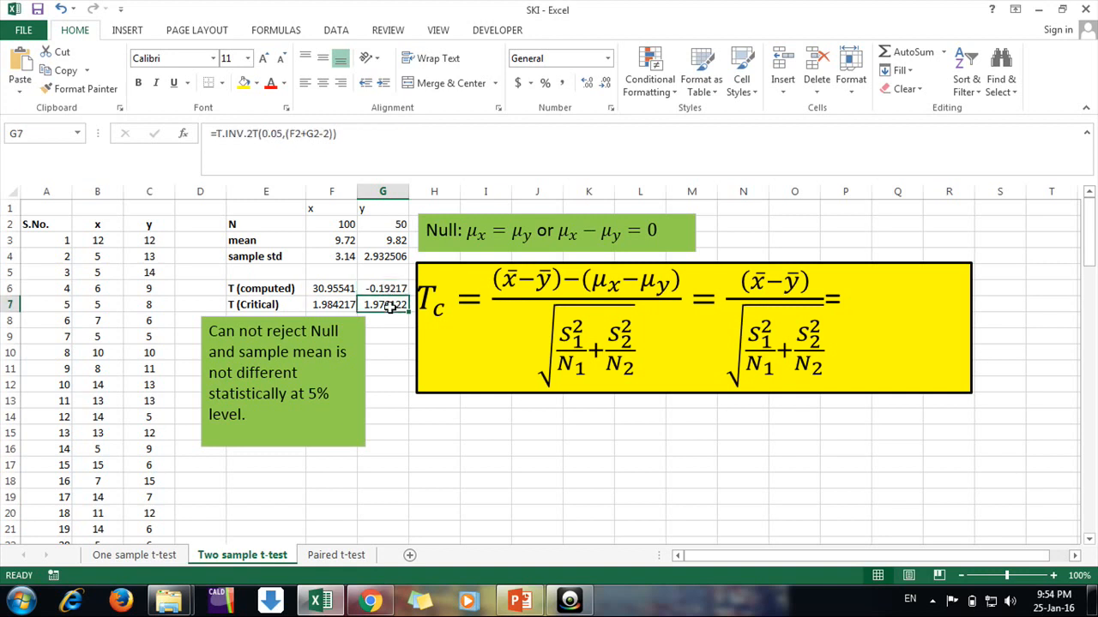